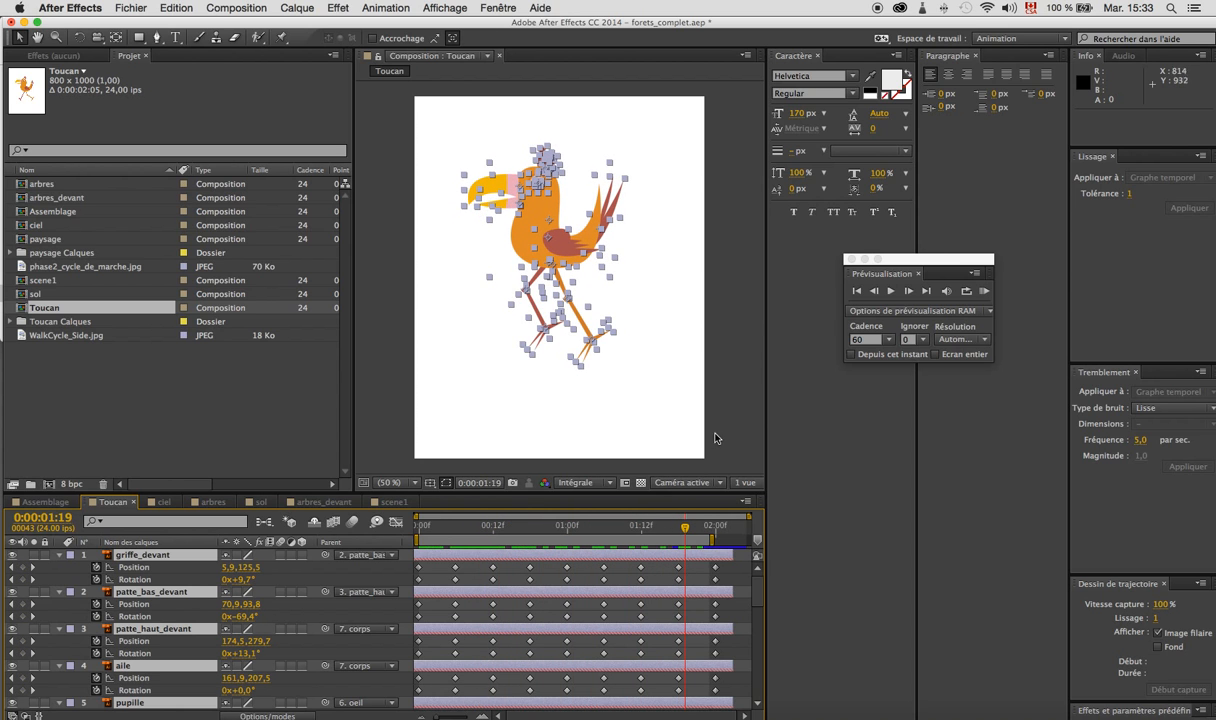
Enable looping and run a RAM preview of the Toucan walk cycle at 60 fps.
{"action": "left_click", "coordinate": [683, 410]}
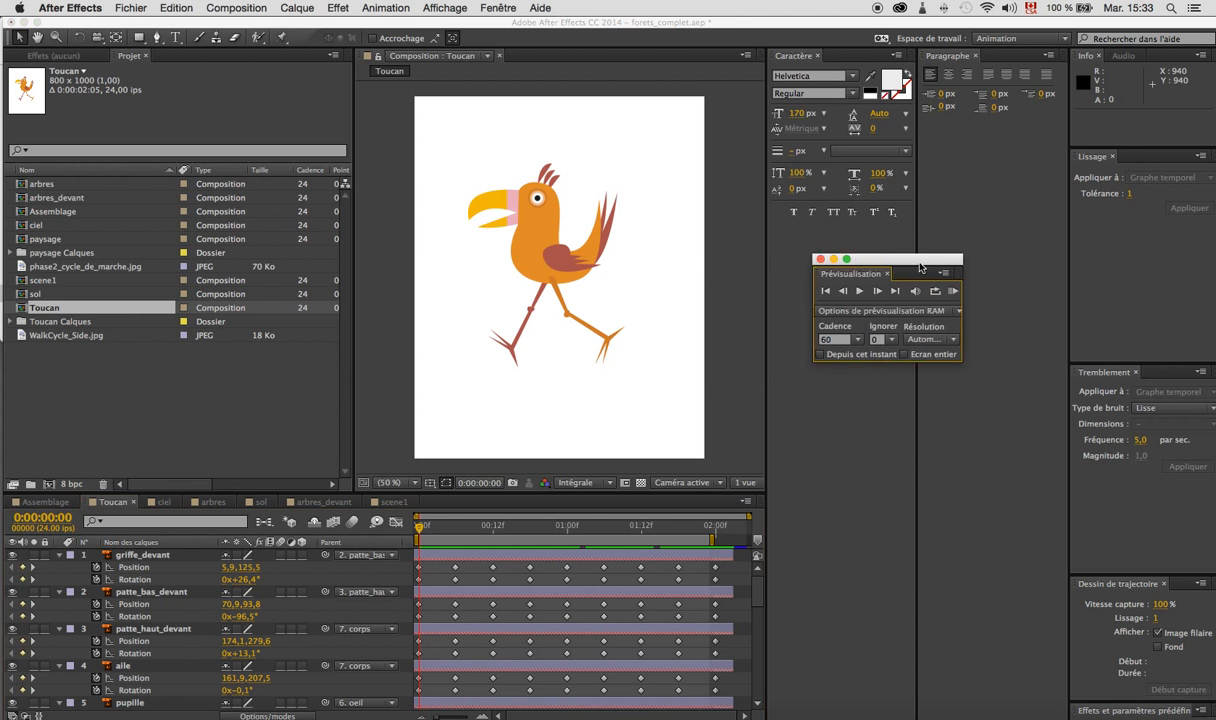
{"action": "left_click_drag", "start_coordinate": [905, 259], "coordinate": [688, 273]}
{"action": "left_click", "coordinate": [750, 304]}
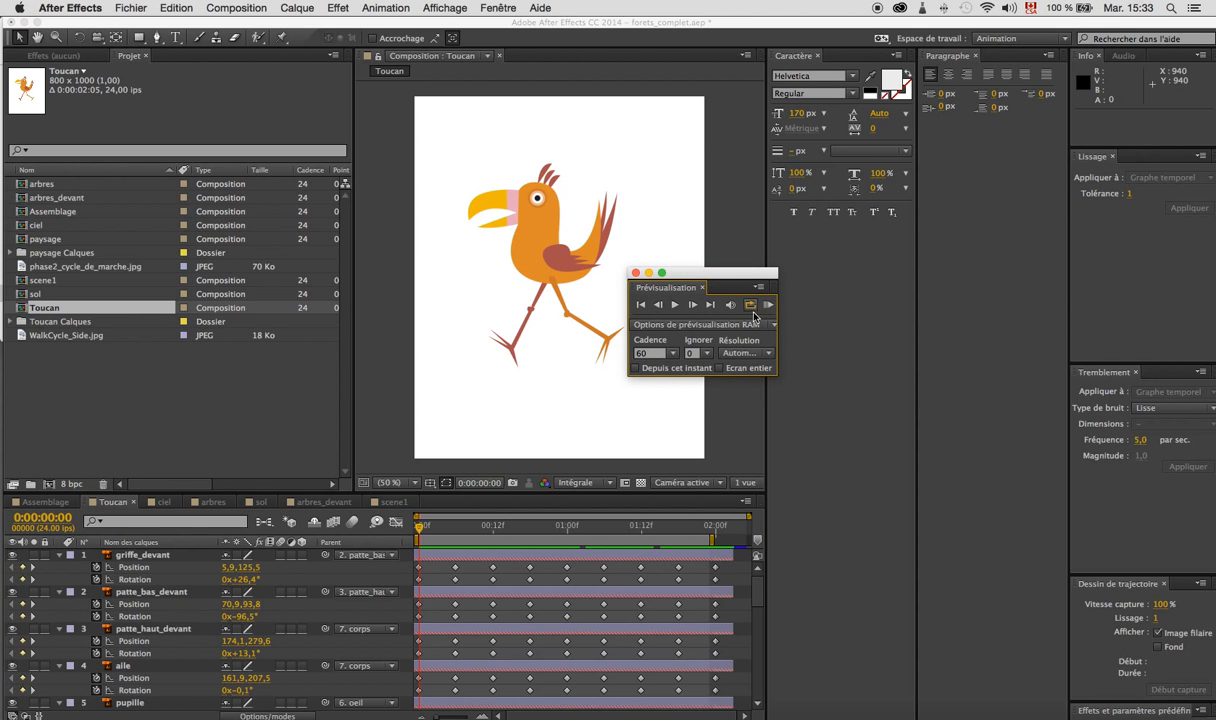
{"action": "left_click", "coordinate": [766, 306]}
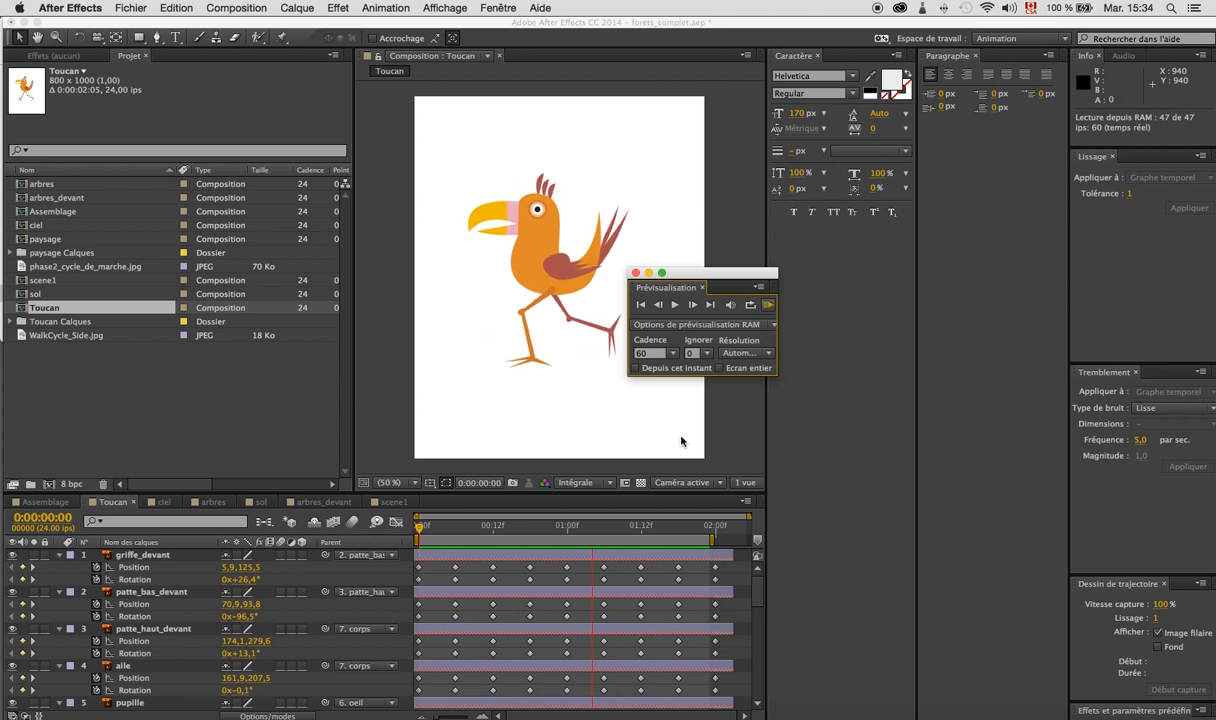
{"action": "key", "text": "space"}
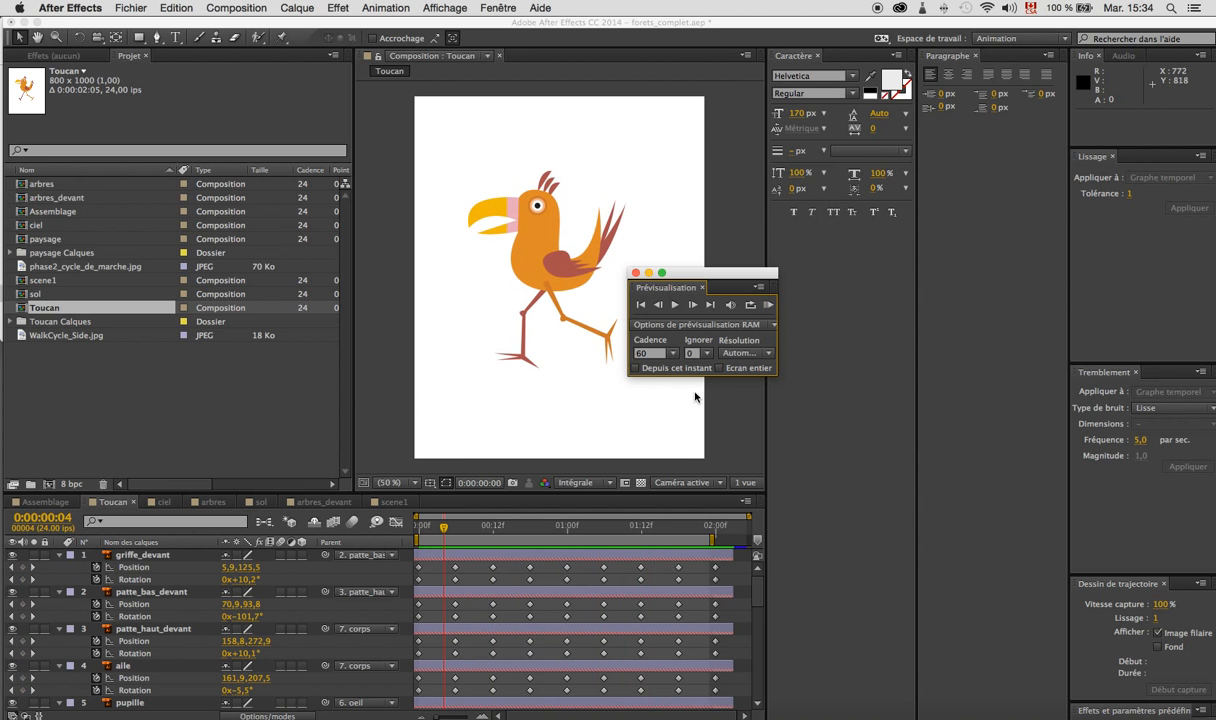
Set the preview frame rate to 24, run the RAM preview again and close the preview controls.
{"action": "left_click", "coordinate": [671, 354]}
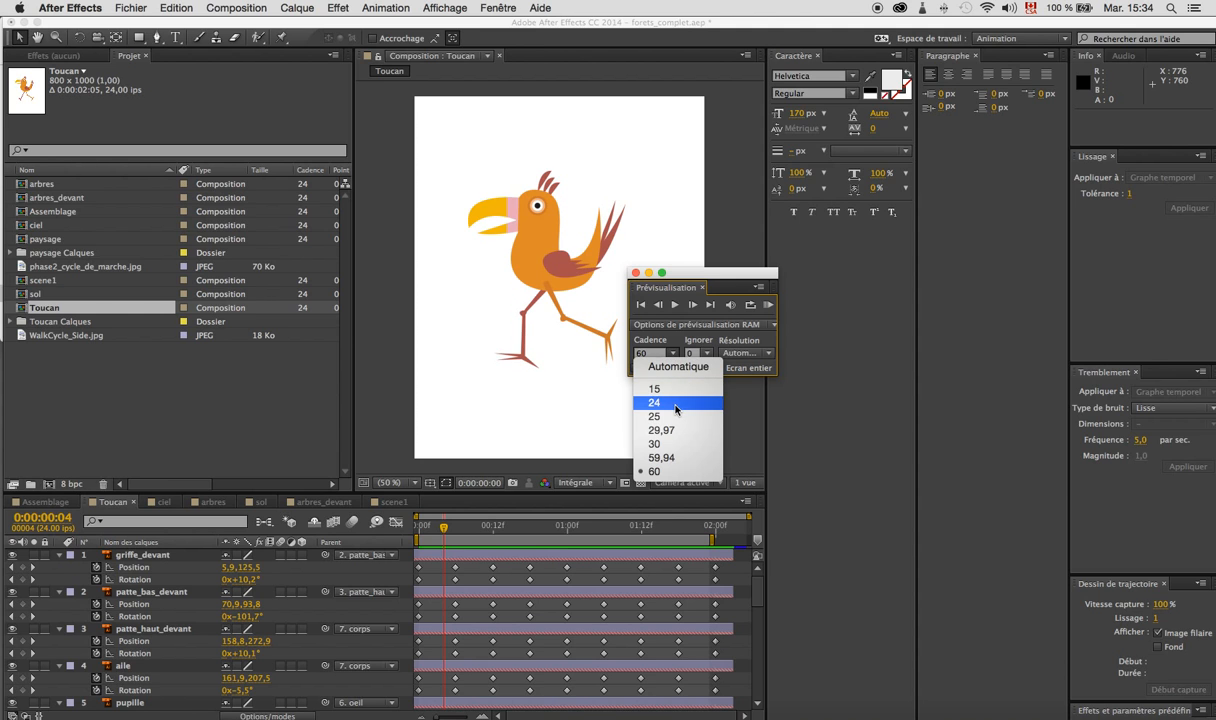
{"action": "left_click", "coordinate": [655, 402]}
{"action": "left_click", "coordinate": [770, 308]}
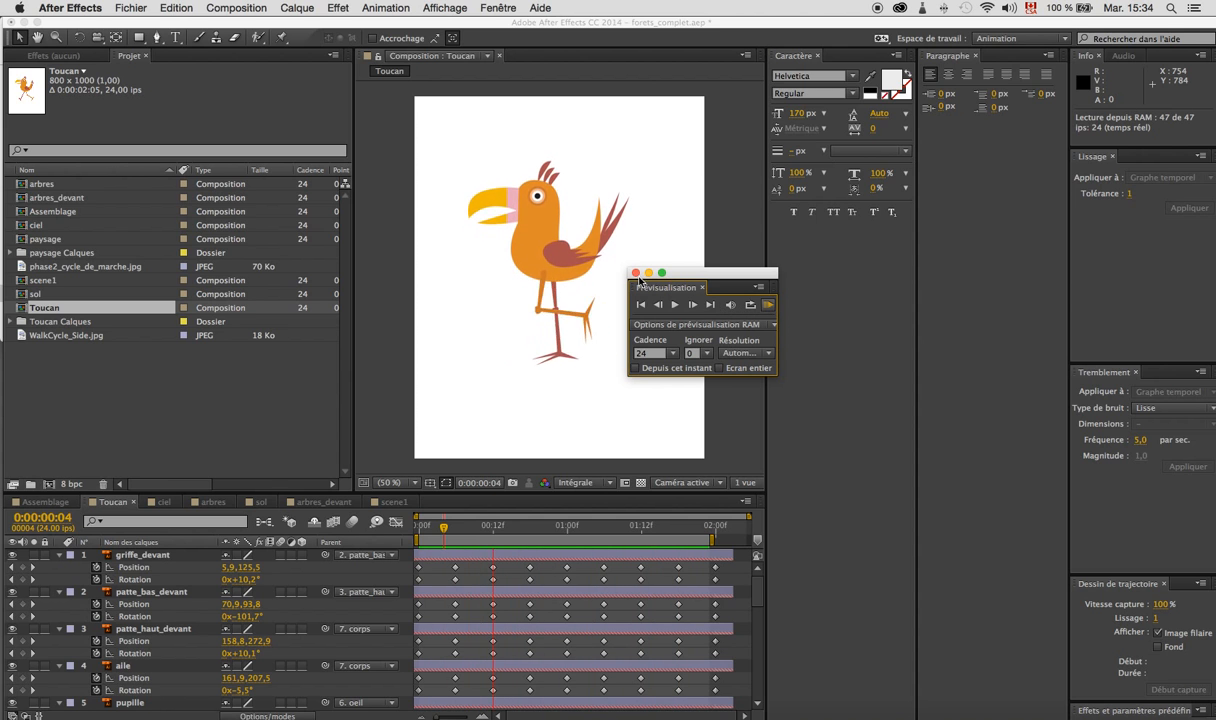
{"action": "key", "text": "space"}
{"action": "left_click", "coordinate": [635, 272]}
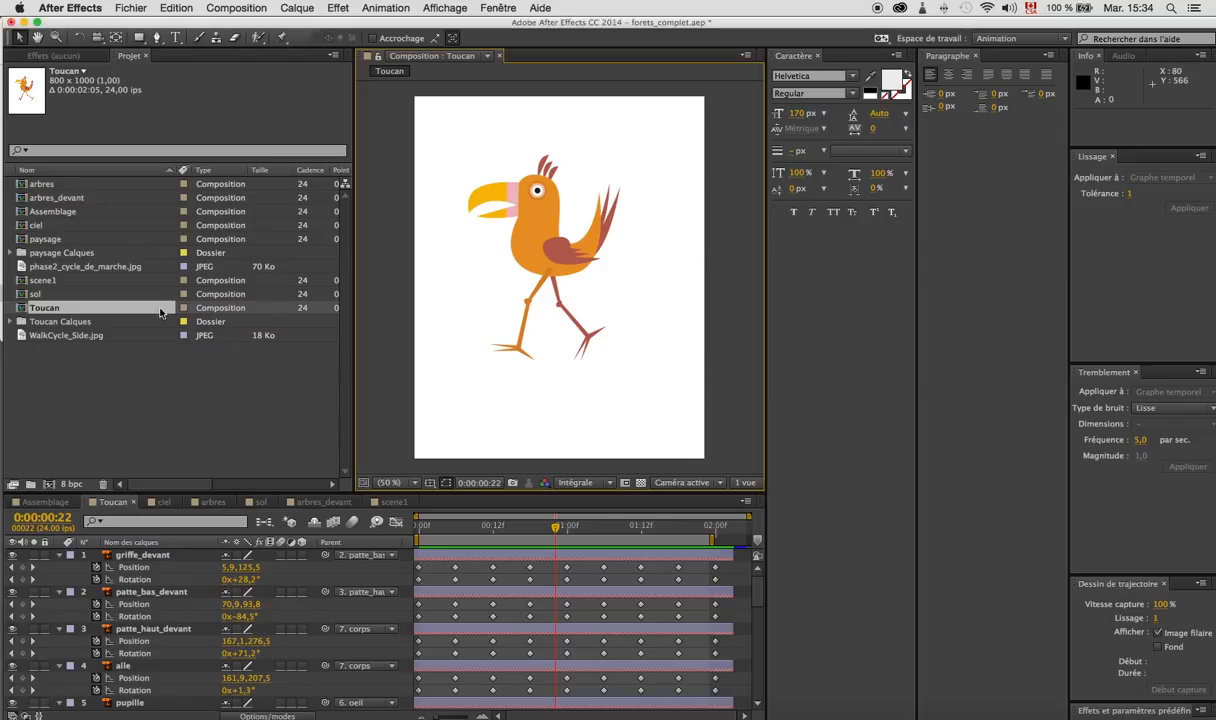
Open the scene1 composition and add the Toucan composition to it as a layer.
{"action": "left_click", "coordinate": [21, 281]}
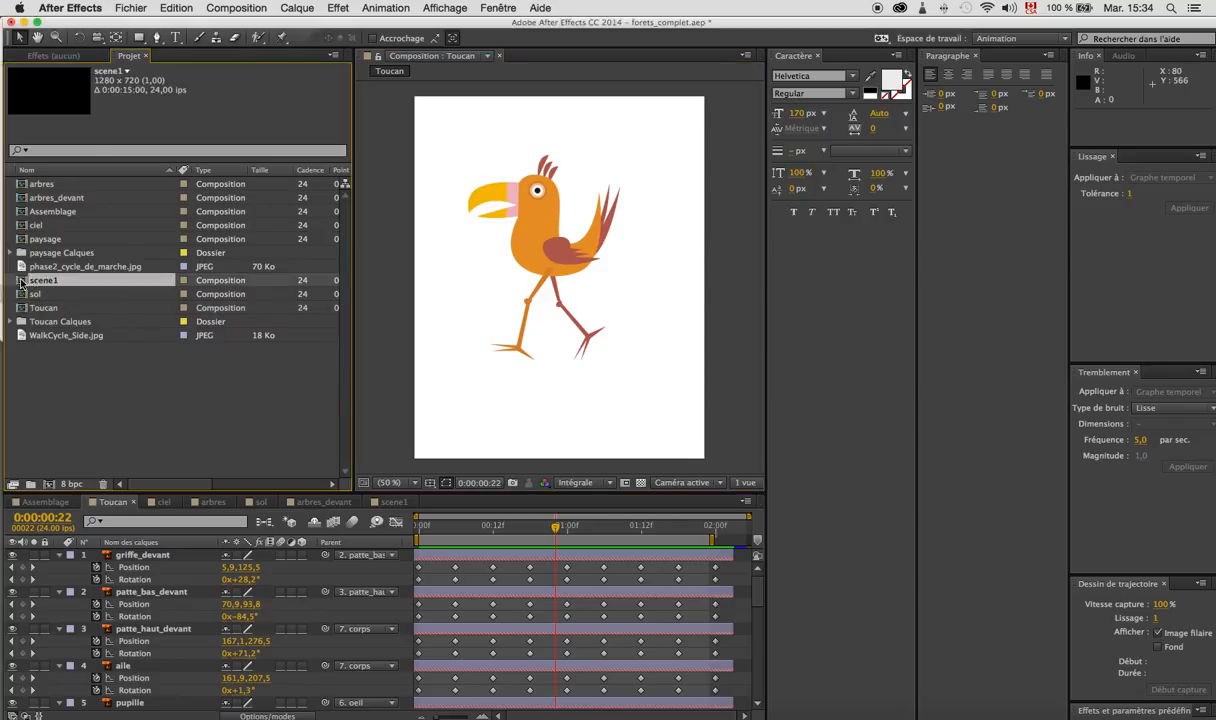
{"action": "double_click", "coordinate": [21, 281]}
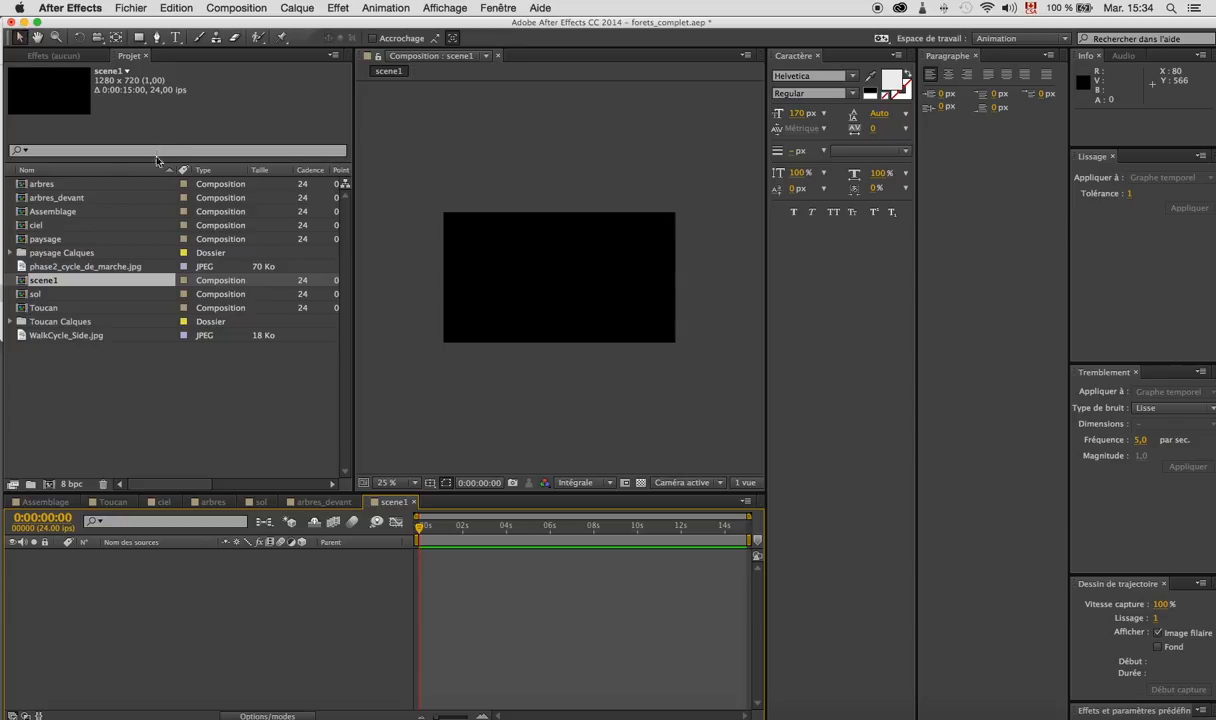
{"action": "left_click", "coordinate": [28, 309]}
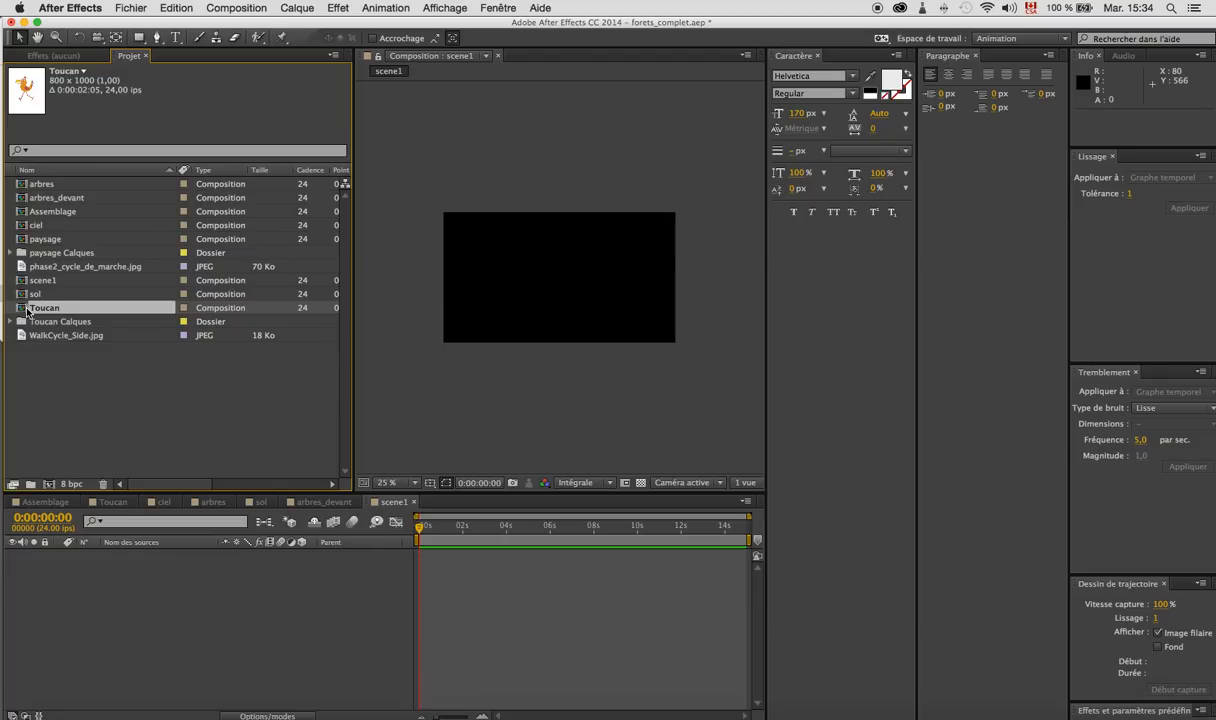
{"action": "left_click_drag", "start_coordinate": [28, 311], "coordinate": [372, 579]}
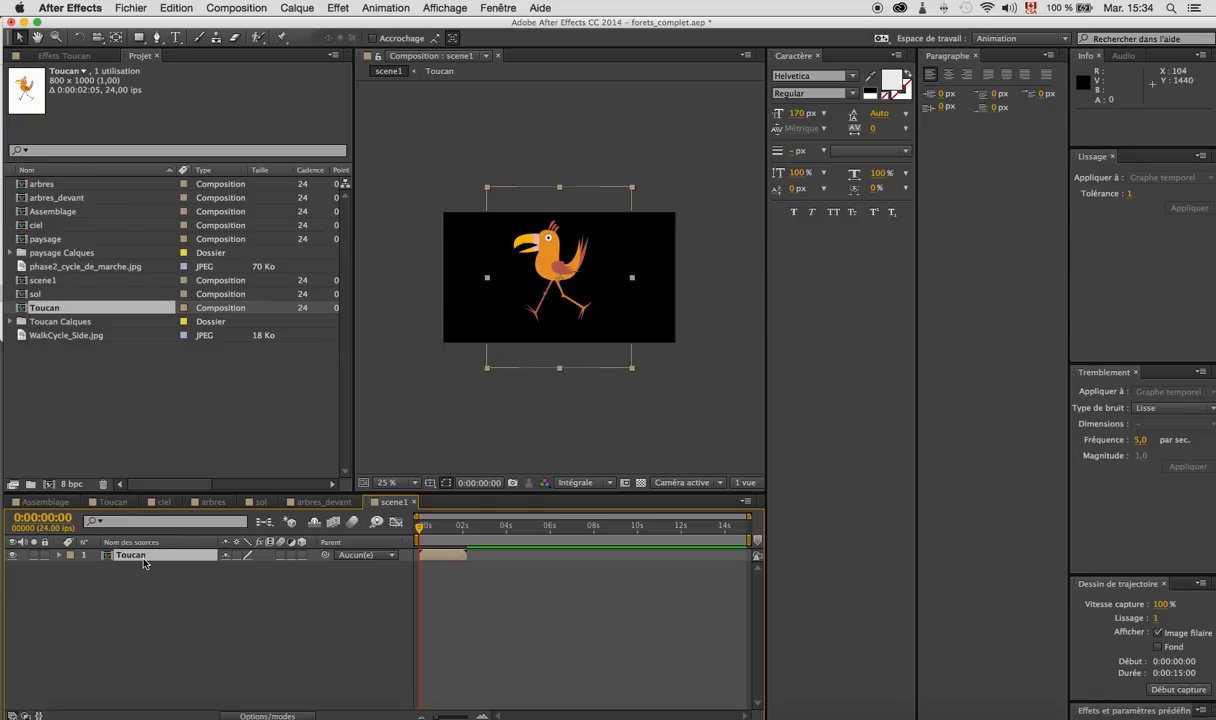
Scale the Toucan layer to 54%, unlink its proportions and try a vertical scale of -54%.
{"action": "key", "text": "s"}
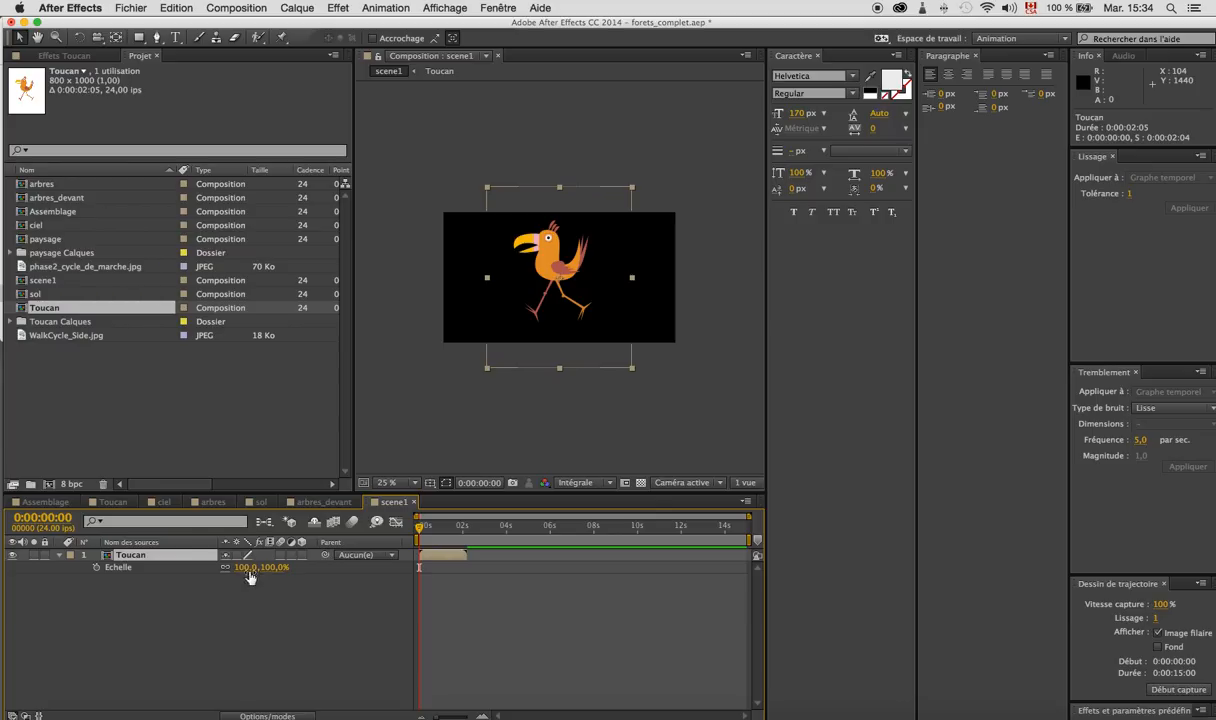
{"action": "mouse_move", "coordinate": [250, 577]}
{"action": "left_mouse_down"}
{"action": "mouse_move", "coordinate": [210, 577]}
{"action": "mouse_move", "coordinate": [239, 573]}
{"action": "left_mouse_up"}
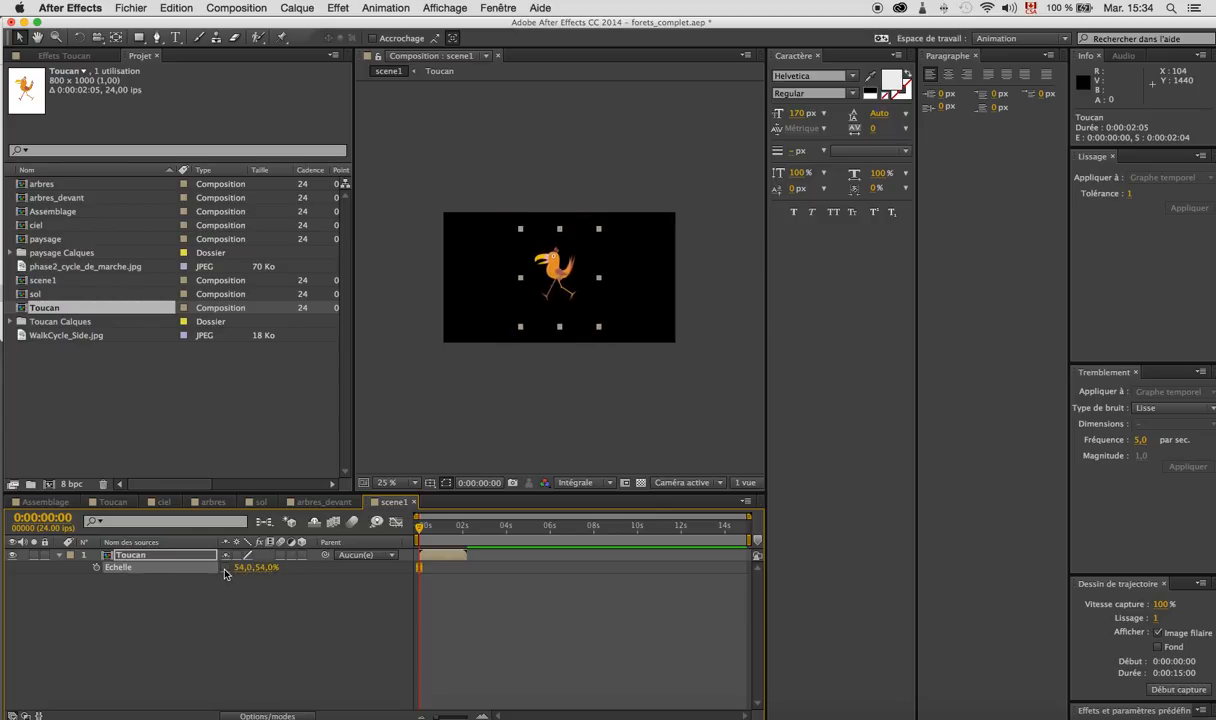
{"action": "left_click", "coordinate": [262, 567]}
{"action": "left_click", "coordinate": [261, 568]}
{"action": "type", "text": "-"}
{"action": "left_click", "coordinate": [244, 582]}
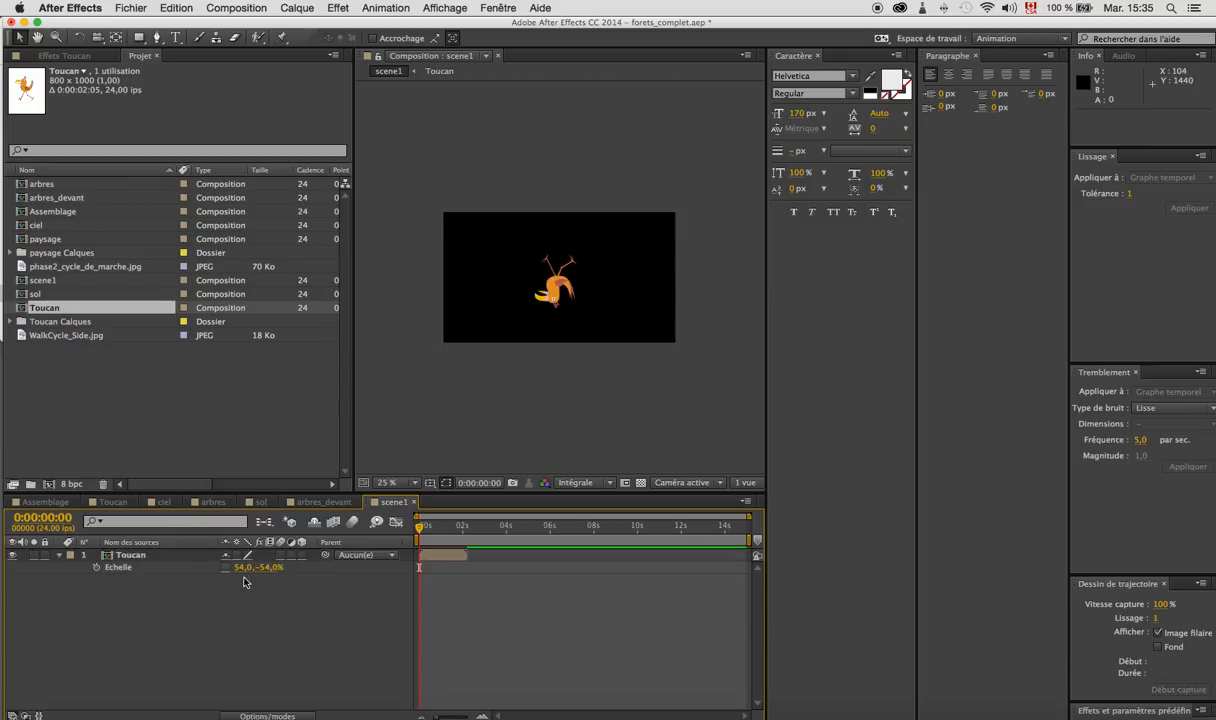
Restore the Toucan layer's vertical scale to 54% and mirror it with a horizontal scale of -54%.
{"action": "left_click", "coordinate": [266, 568]}
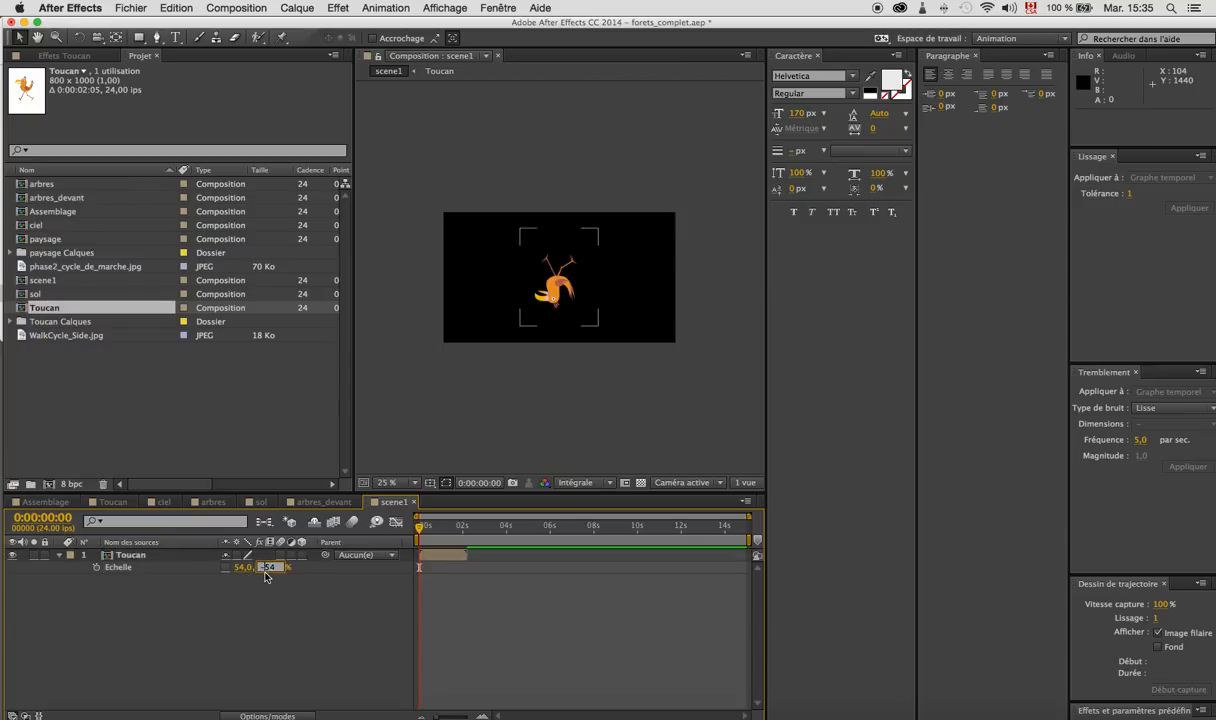
{"action": "type", "text": "54"}
{"action": "key", "text": "Tab"}
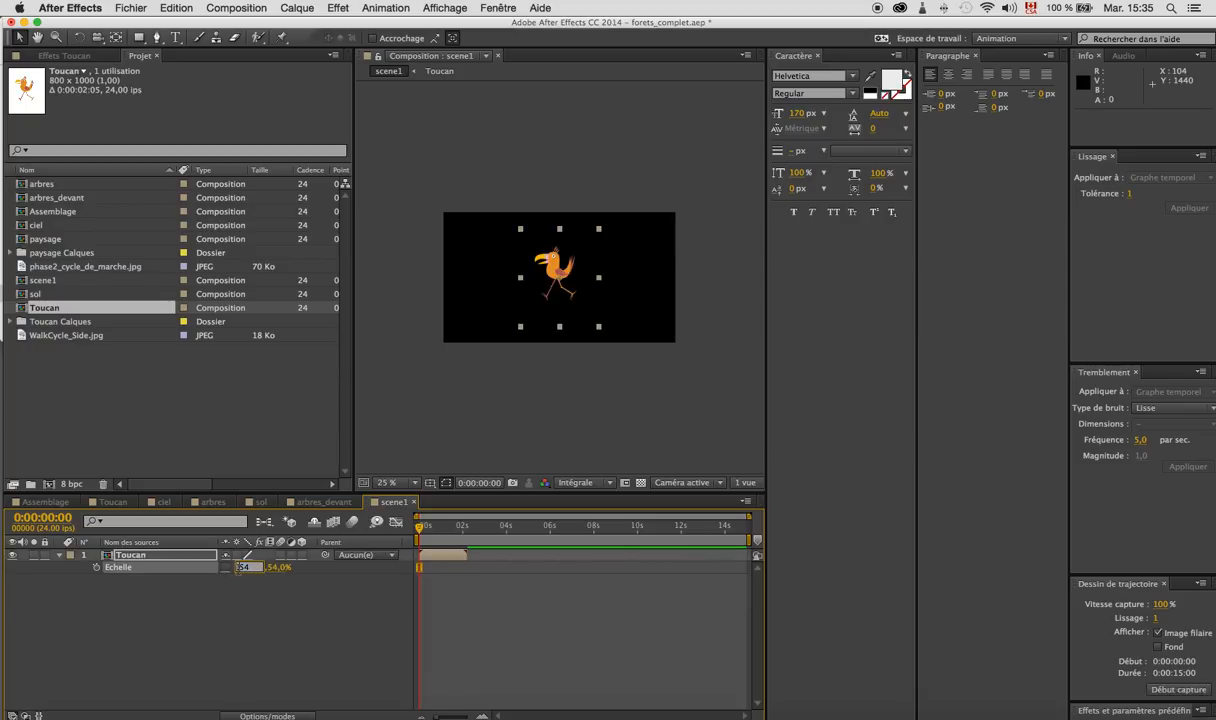
{"action": "type", "text": "-"}
{"action": "left_click", "coordinate": [304, 572]}
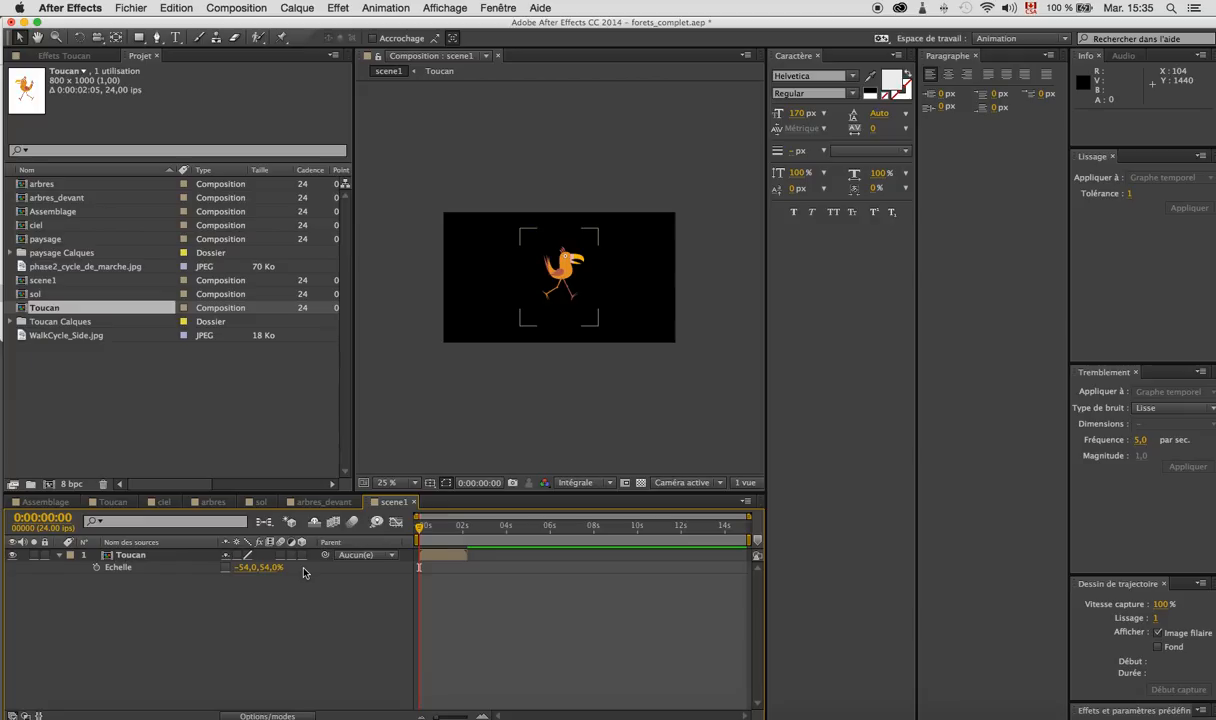
Move the toucan to the lower-left corner of the scene, play it and return to the first frame.
{"action": "left_click", "coordinate": [566, 274]}
{"action": "left_click_drag", "start_coordinate": [566, 274], "coordinate": [478, 318]}
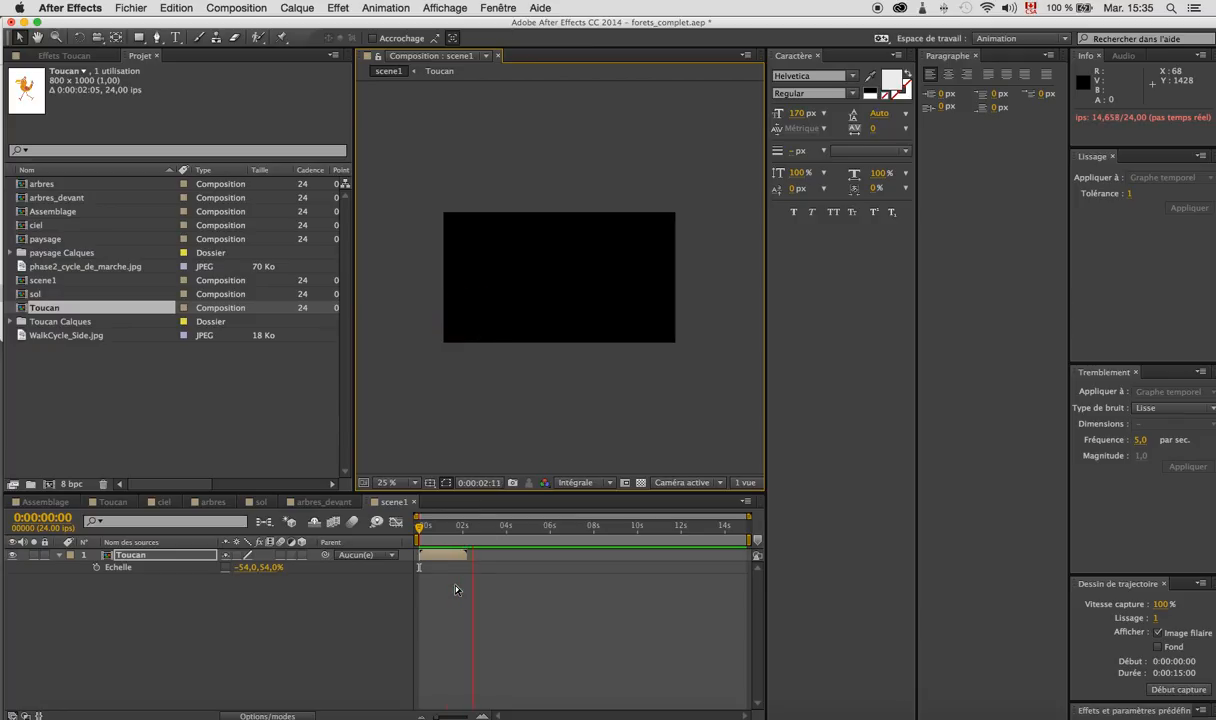
{"action": "left_click_drag", "start_coordinate": [476, 526], "coordinate": [402, 530]}
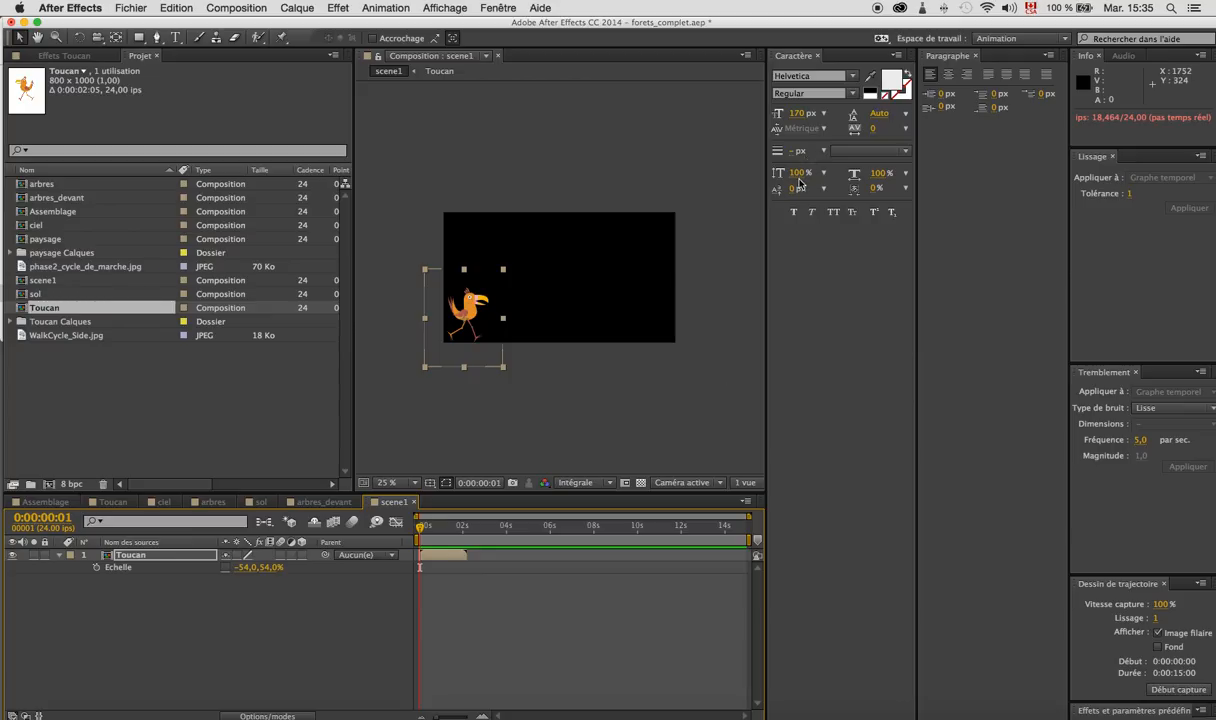
{"action": "left_click_drag", "start_coordinate": [421, 533], "coordinate": [397, 520]}
{"action": "left_click", "coordinate": [460, 558]}
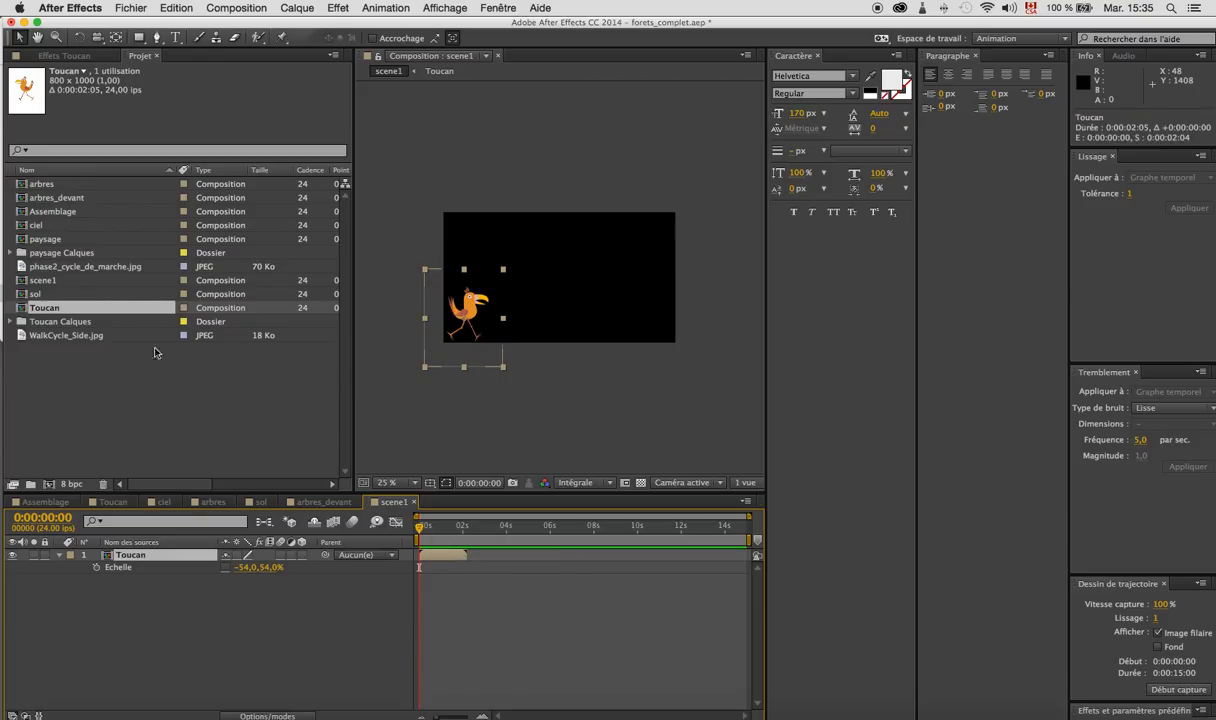
Try setting the Toucan composition's duration to 0:00:03:05 and extending its layer in scene1 to match, and undo both changes.
{"action": "right_click", "coordinate": [30, 309]}
{"action": "left_click", "coordinate": [61, 324]}
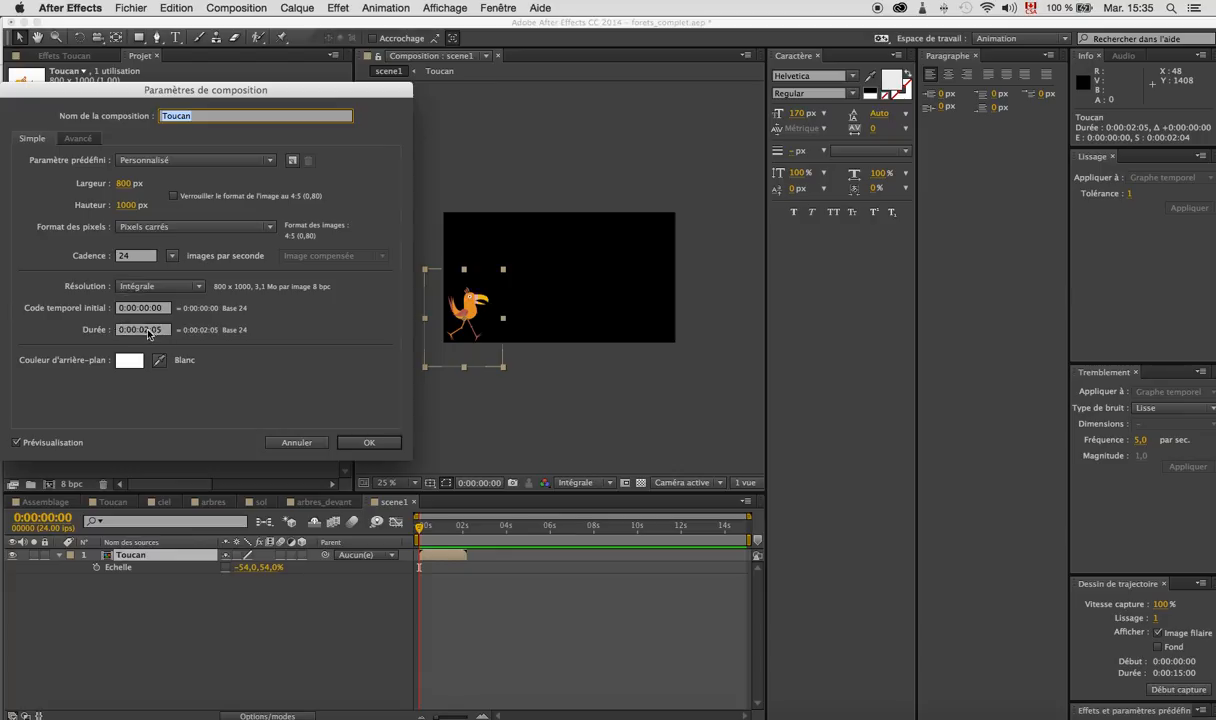
{"action": "left_click", "coordinate": [148, 332]}
{"action": "double_click", "coordinate": [148, 330]}
{"action": "type", "text": "3"}
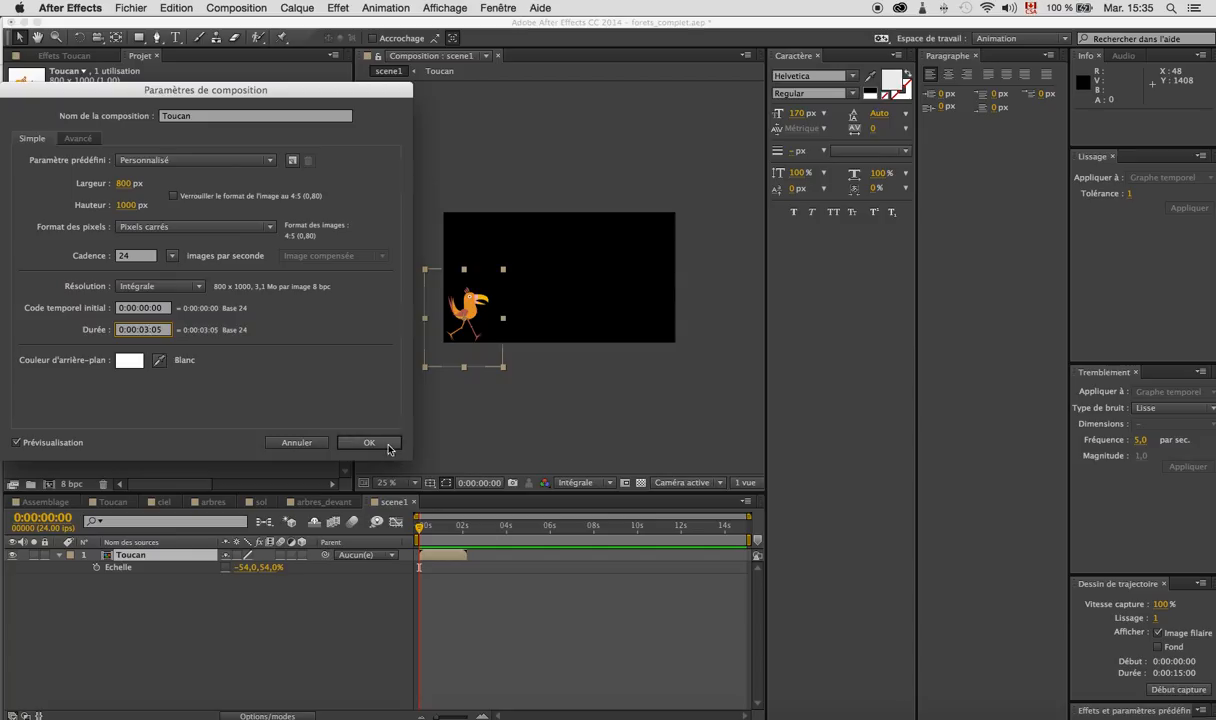
{"action": "left_click", "coordinate": [380, 442]}
{"action": "left_click_drag", "start_coordinate": [466, 555], "coordinate": [489, 555]}
{"action": "left_click_drag", "start_coordinate": [423, 530], "coordinate": [465, 541]}
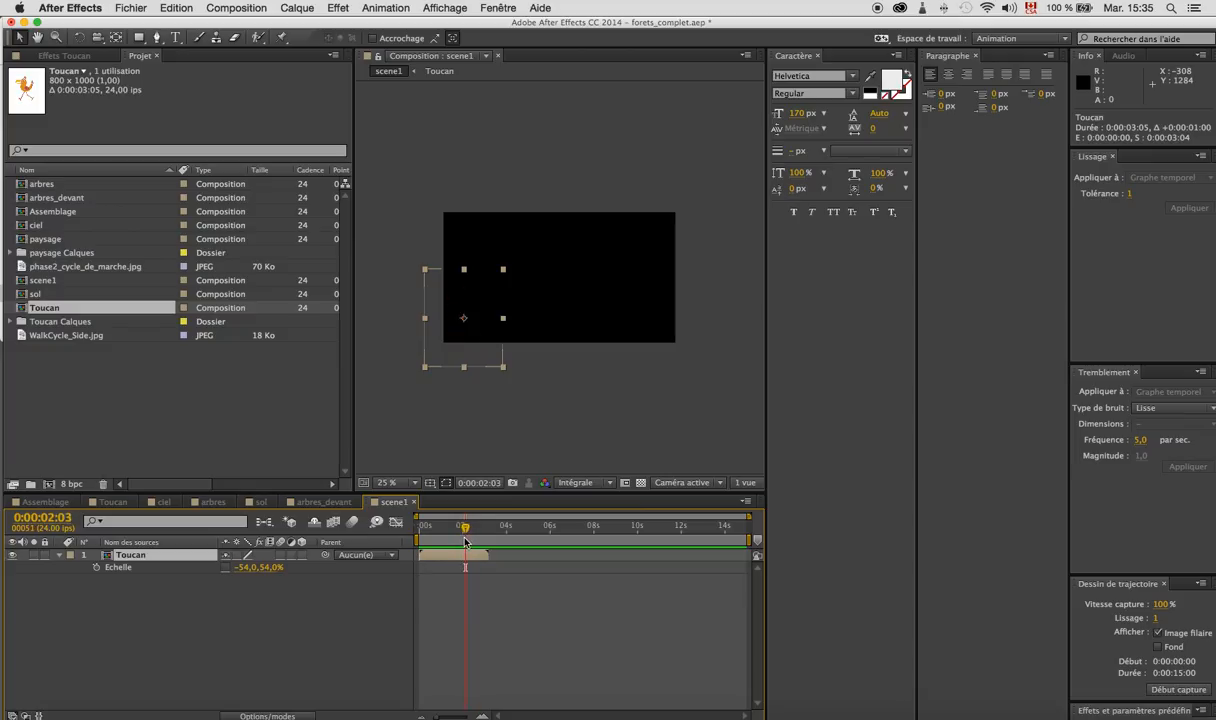
{"action": "key", "text": "super+z"}
{"action": "key", "text": "super+z"}
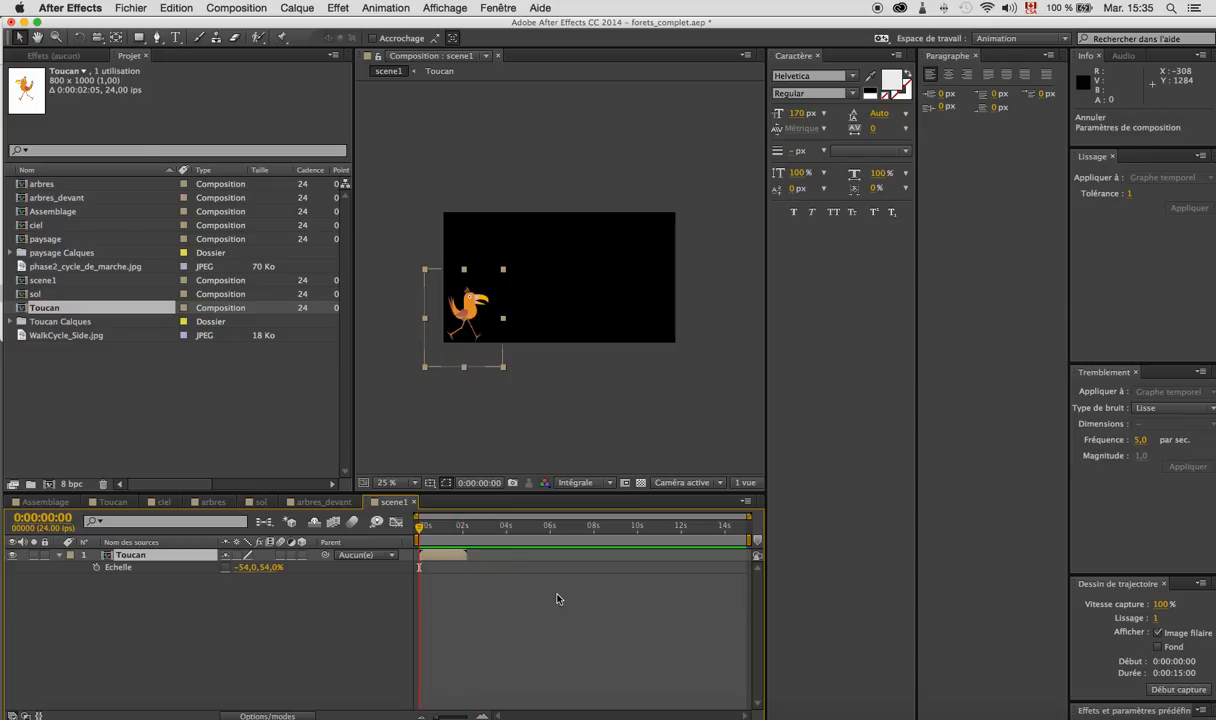
Look at the Toucan composition's timeline, return to scene1 and check the scene's duration in its composition settings.
{"action": "double_click", "coordinate": [30, 308]}
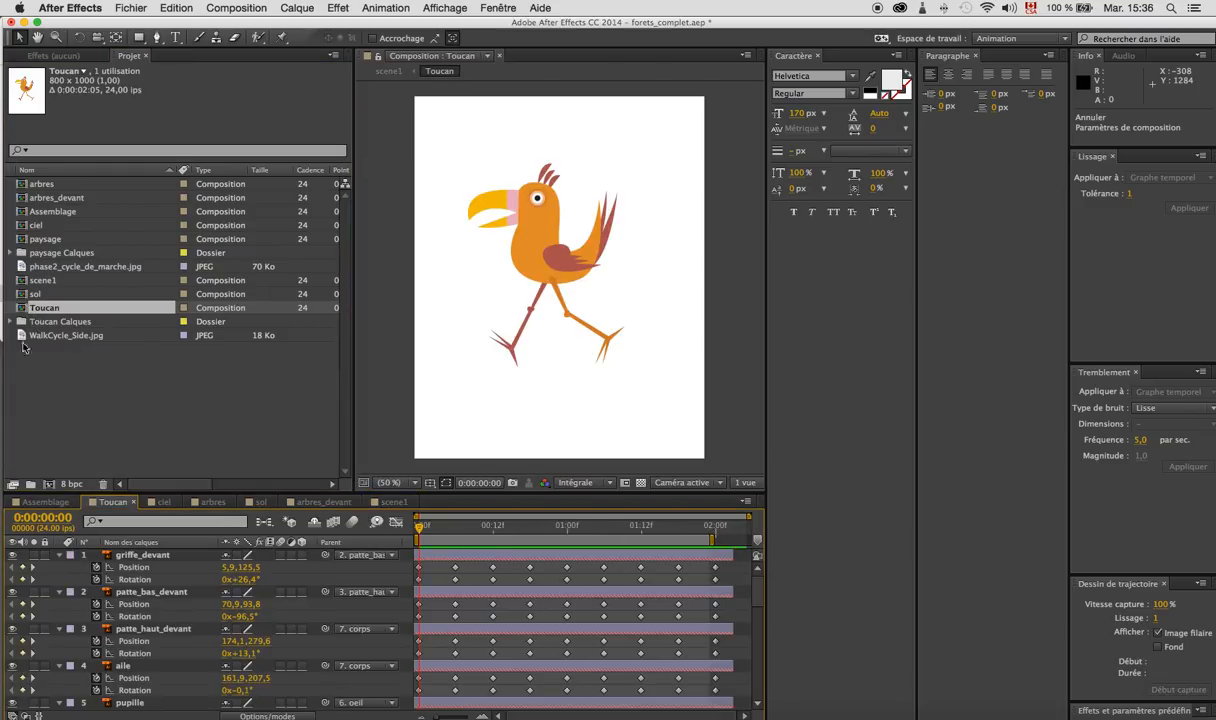
{"action": "double_click", "coordinate": [30, 281]}
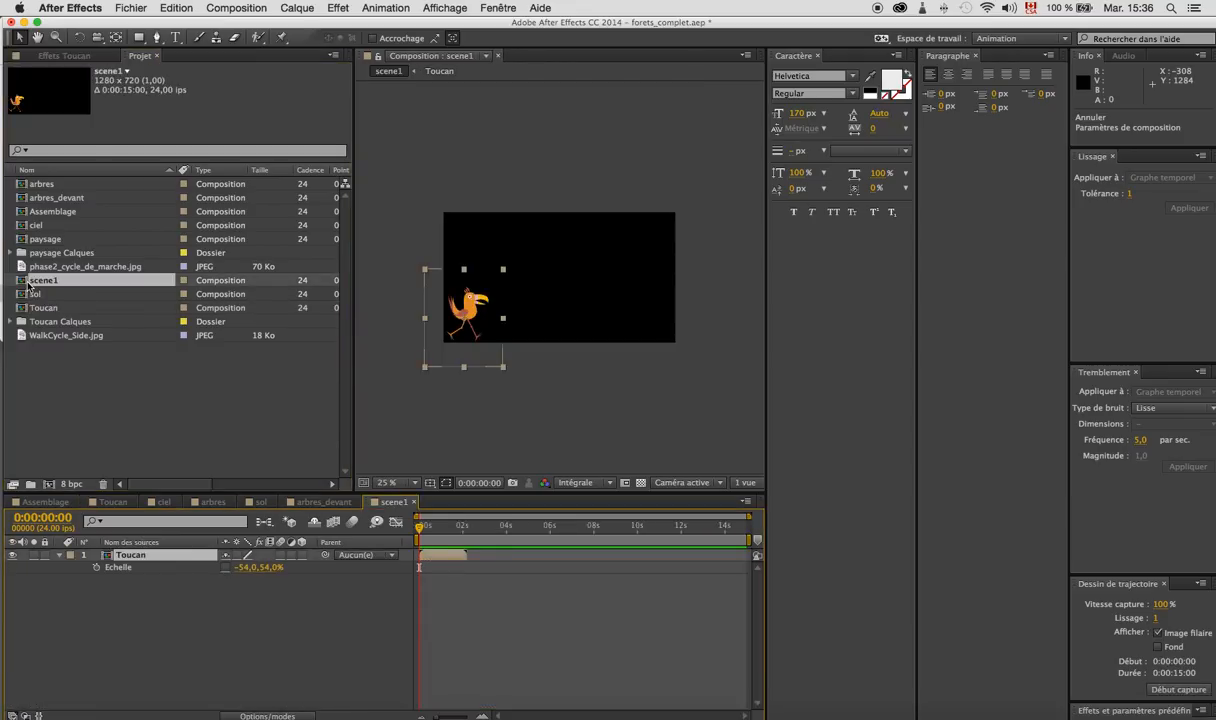
{"action": "right_click", "coordinate": [29, 284]}
{"action": "mouse_move", "coordinate": [56, 354]}
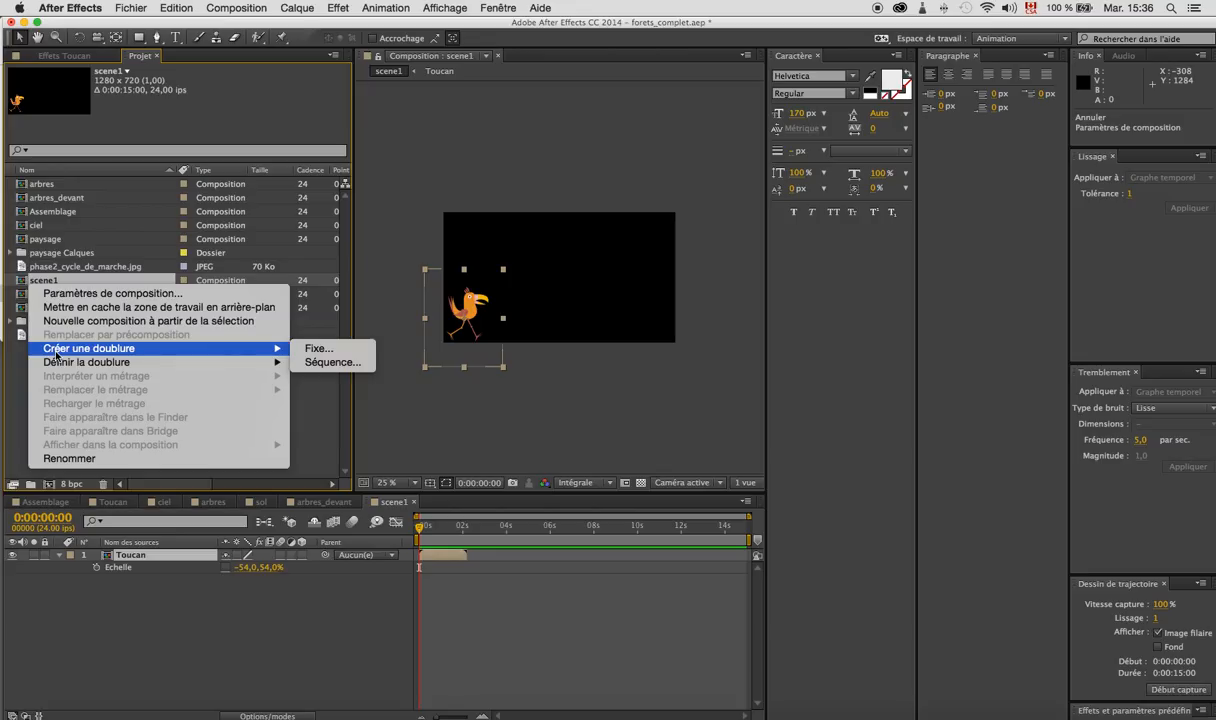
{"action": "left_click", "coordinate": [76, 298]}
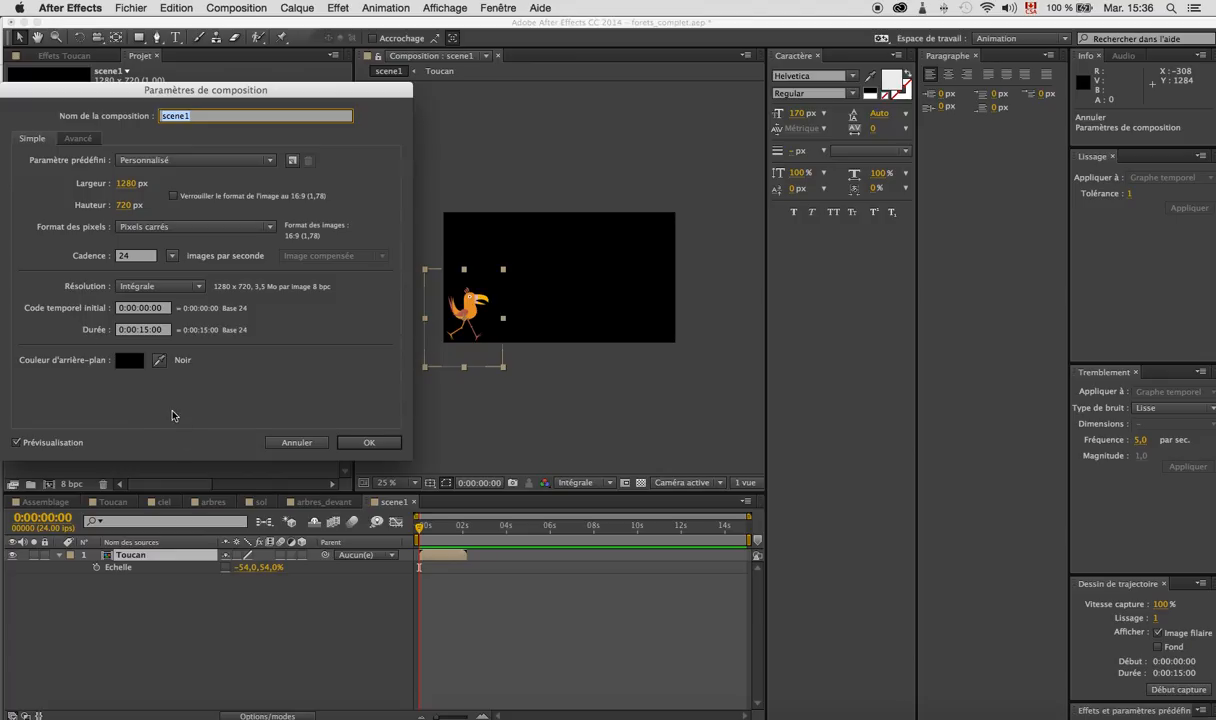
{"action": "left_click", "coordinate": [366, 442]}
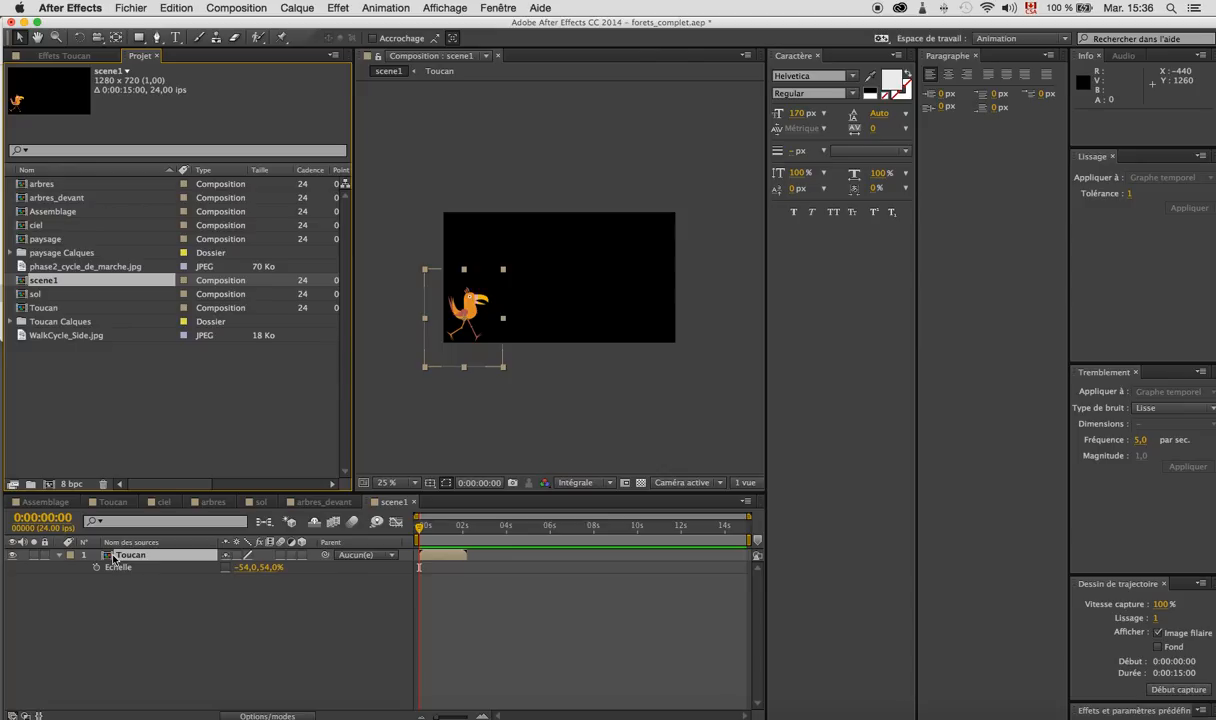
Collapse the Toucan layer's properties in scene1 and enable time remapping on the layer.
{"action": "left_click", "coordinate": [58, 556]}
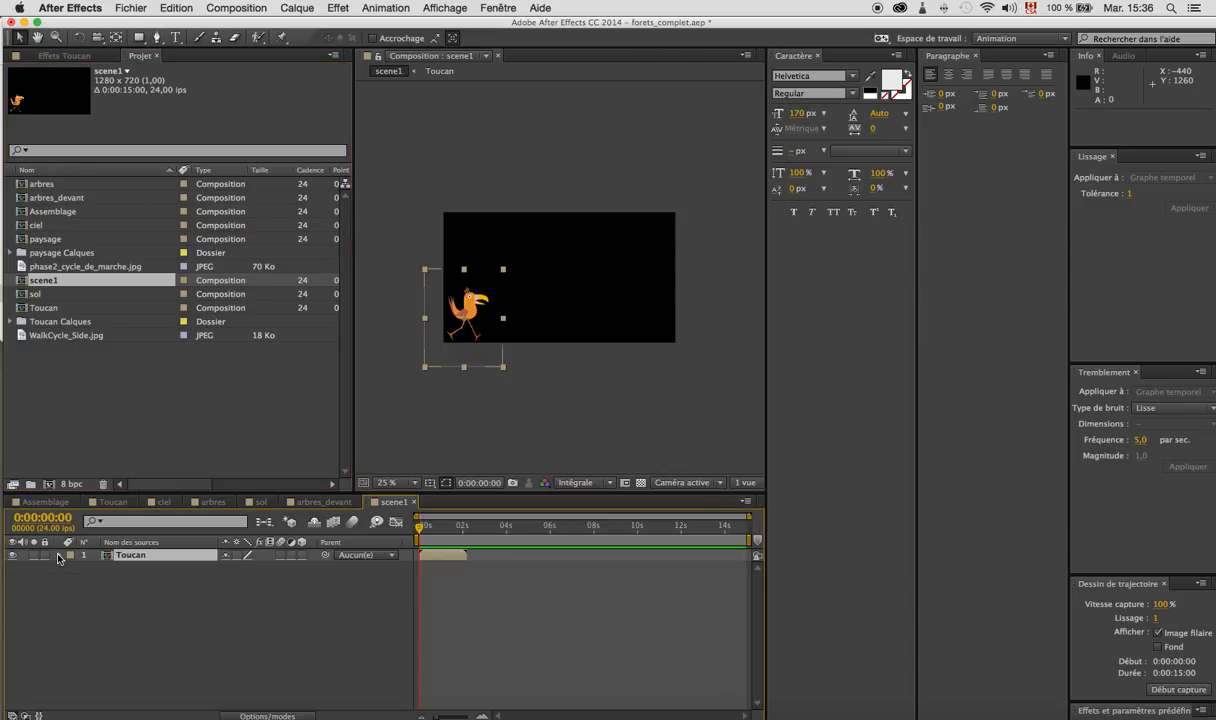
{"action": "right_click", "coordinate": [111, 557]}
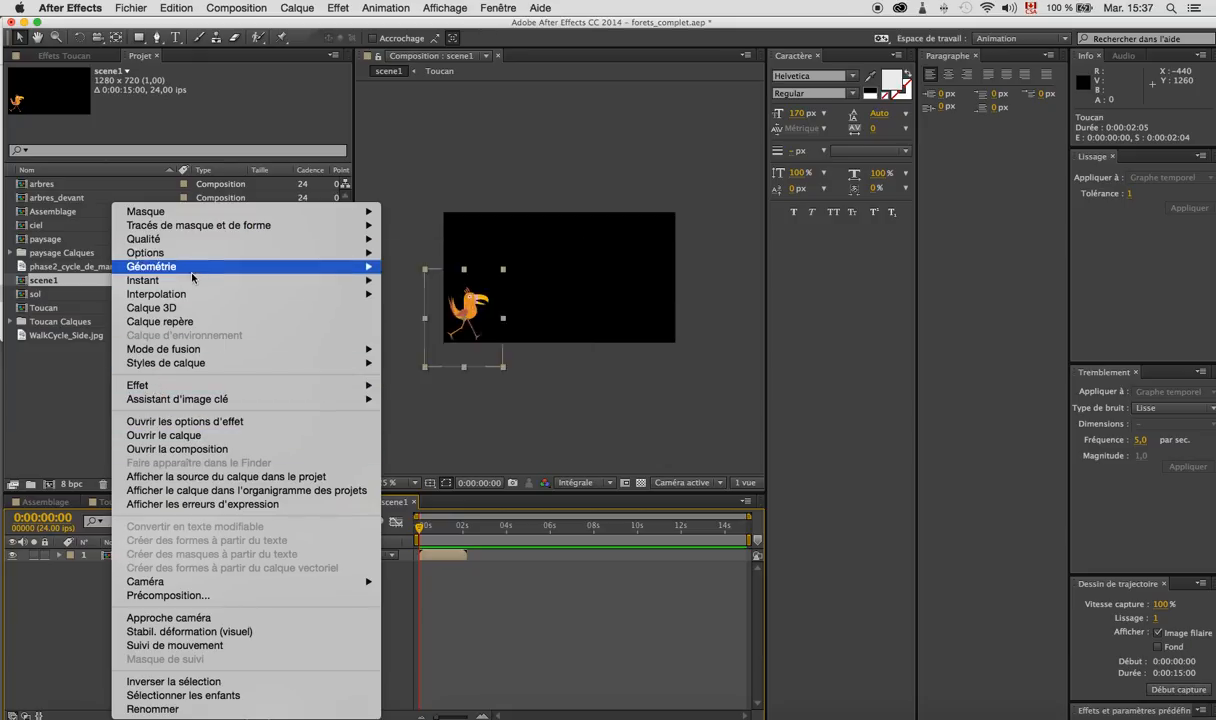
{"action": "mouse_move", "coordinate": [330, 280]}
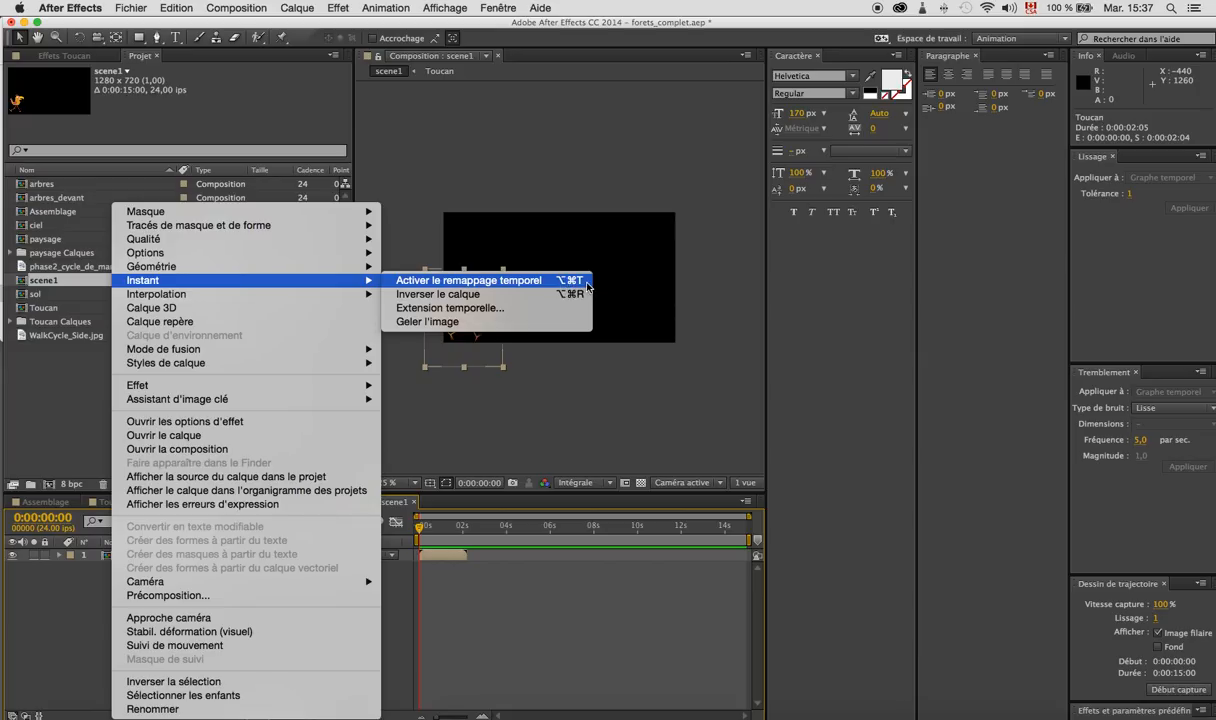
{"action": "left_click", "coordinate": [587, 282]}
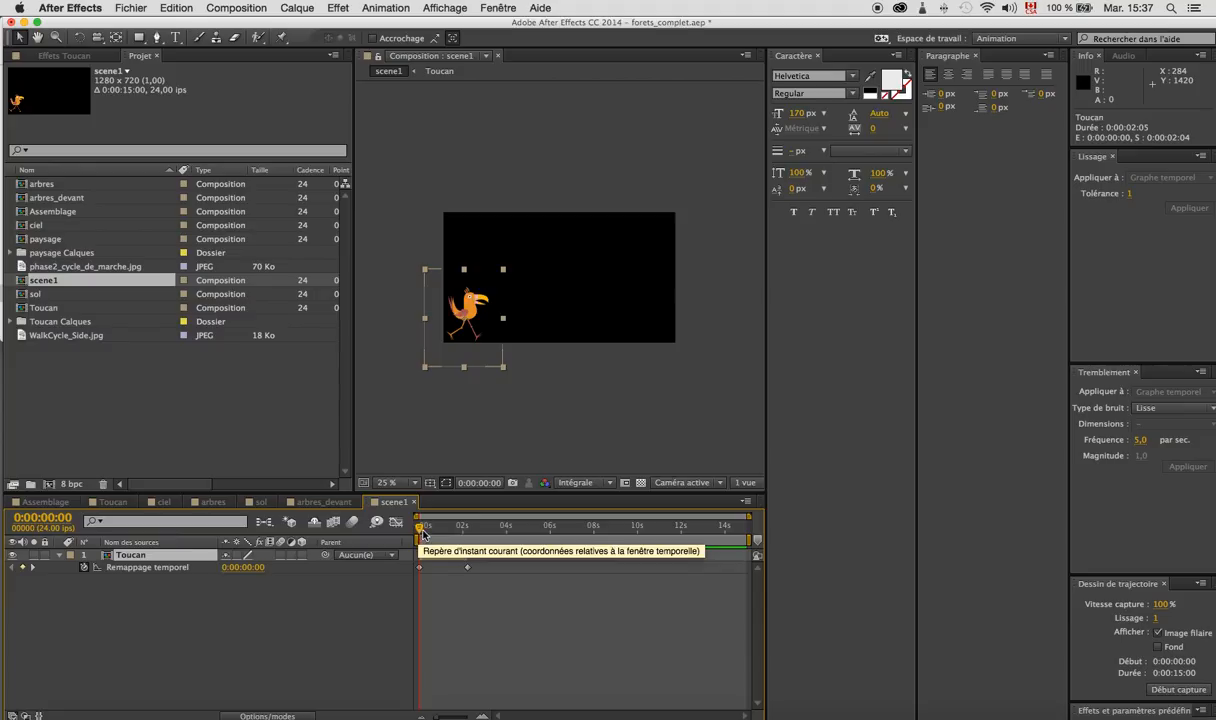
Shorten the scene1 work area to about 0:00:02:05 to match the Toucan layer and play the animation.
{"action": "key", "text": "space"}
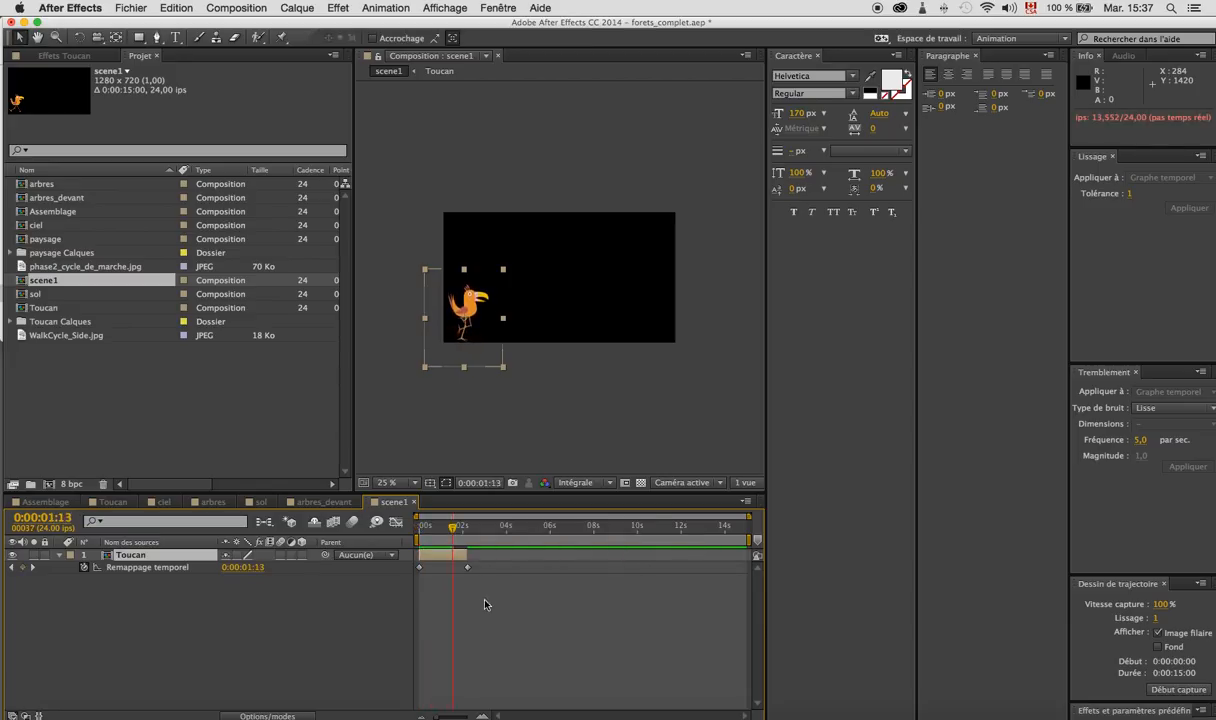
{"action": "left_click_drag", "start_coordinate": [710, 538], "coordinate": [471, 538]}
{"action": "key", "text": "space"}
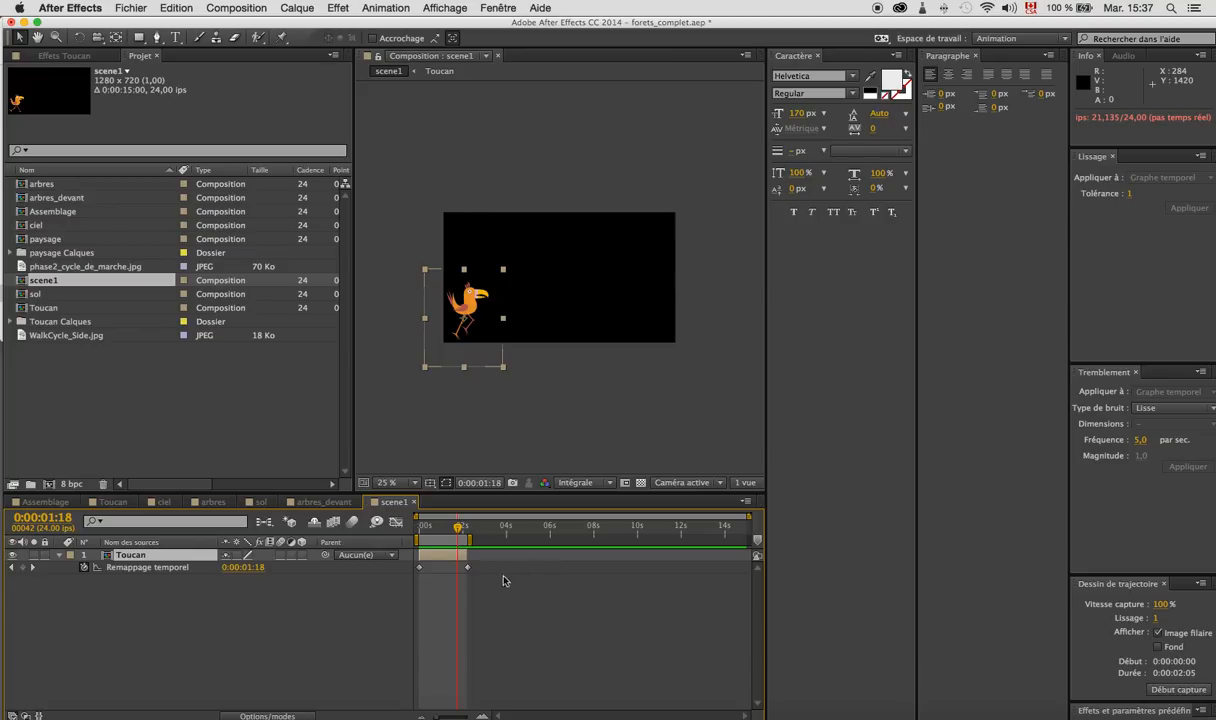
Move the Toucan layer's last time-remap keyframe to 0:00:00:20, shorten the work area to 0:00:00:22 and play the animation.
{"action": "left_click", "coordinate": [467, 567]}
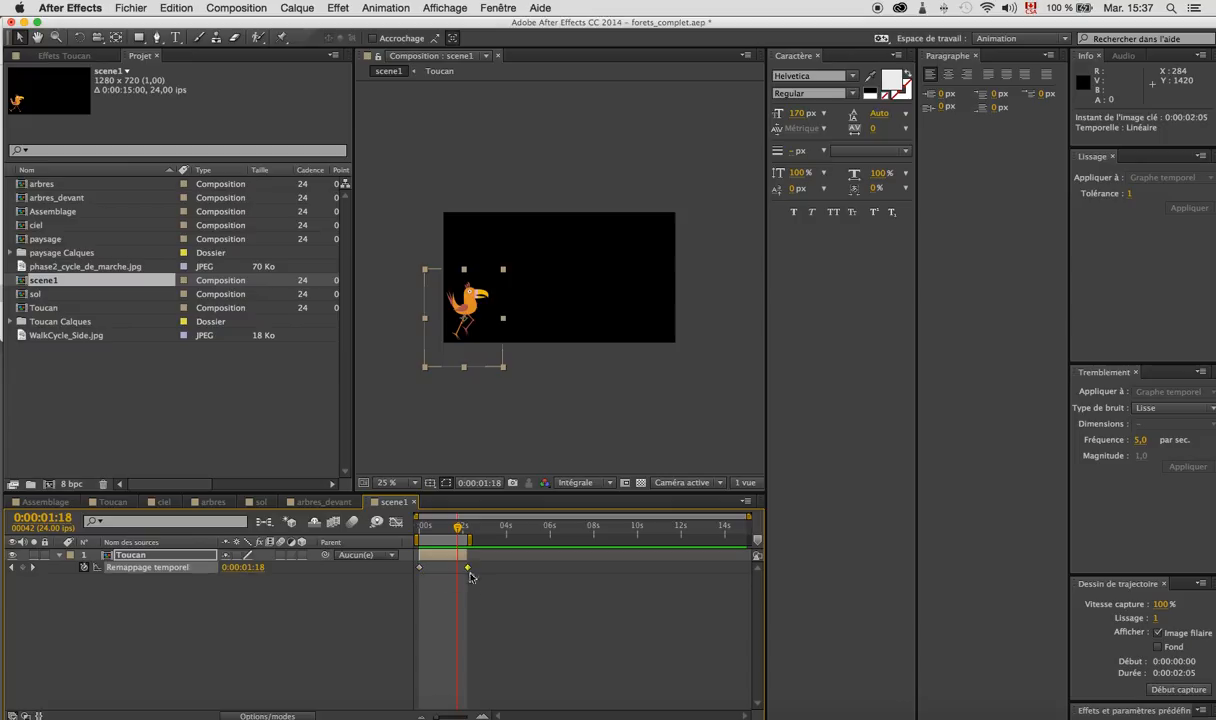
{"action": "left_click_drag", "start_coordinate": [467, 567], "coordinate": [416, 533]}
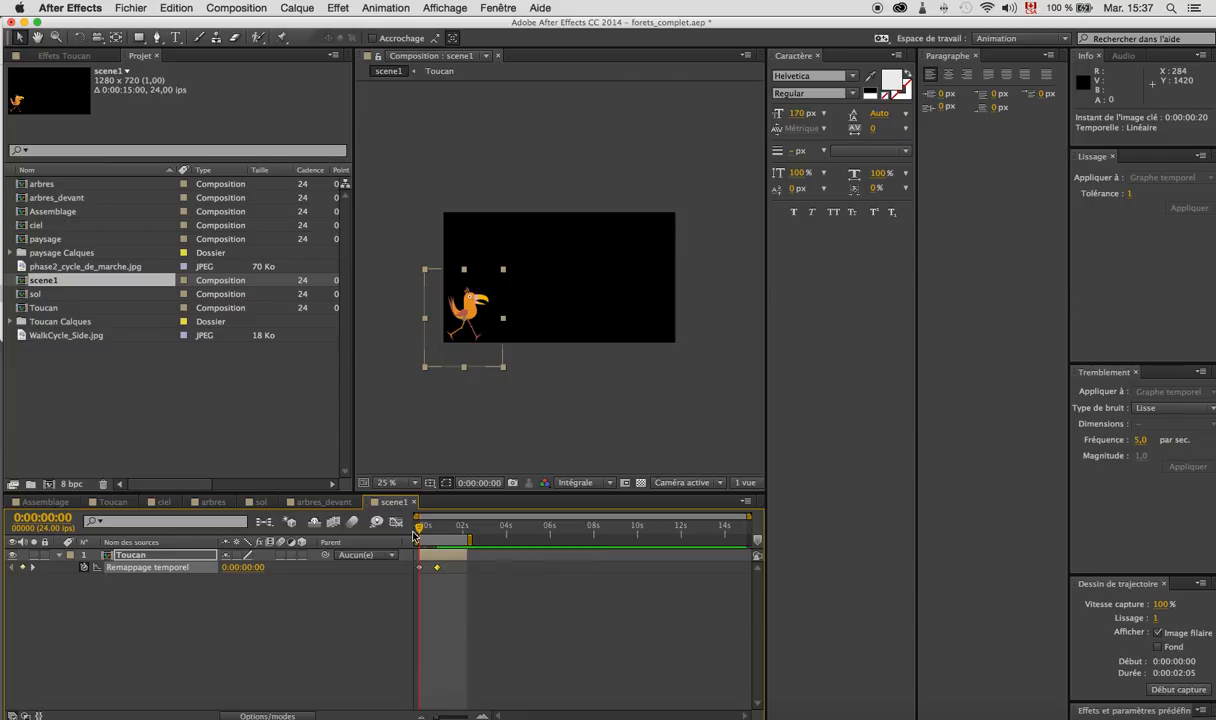
{"action": "left_click_drag", "start_coordinate": [469, 539], "coordinate": [445, 541]}
{"action": "key", "text": "space"}
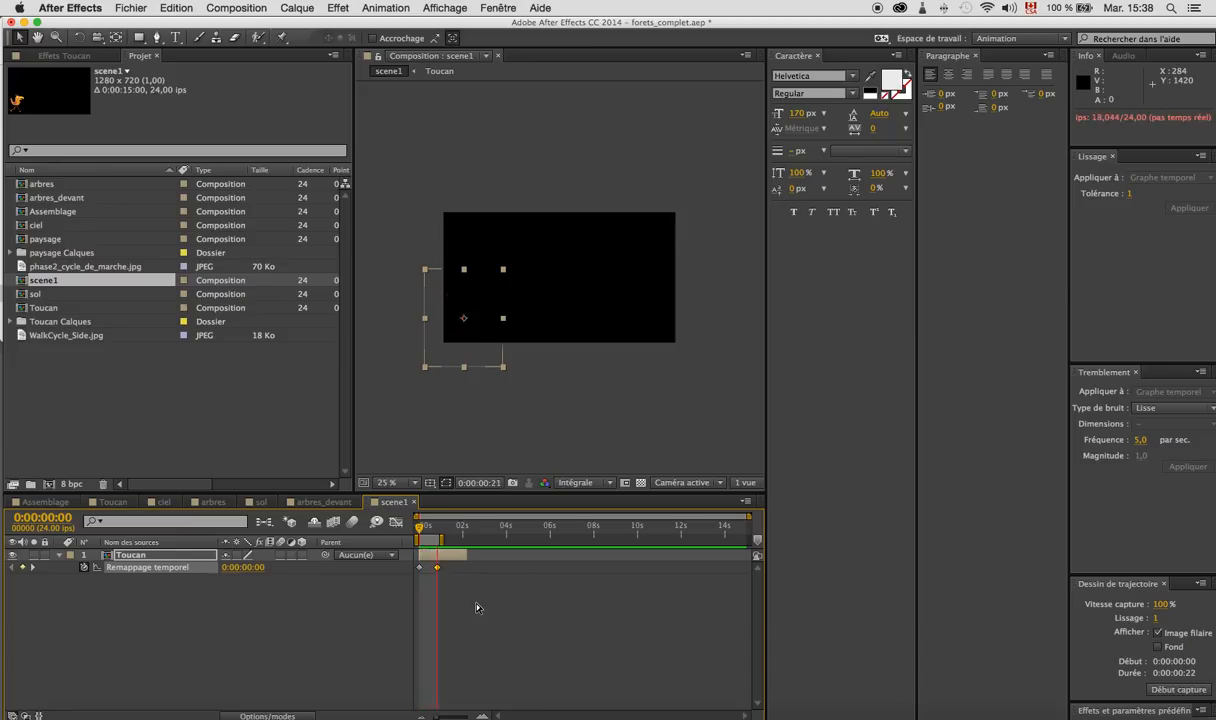
Move the last time-remap keyframe to 0:00:00:14 to speed up the walk further and play it.
{"action": "left_click_drag", "start_coordinate": [436, 567], "coordinate": [432, 572]}
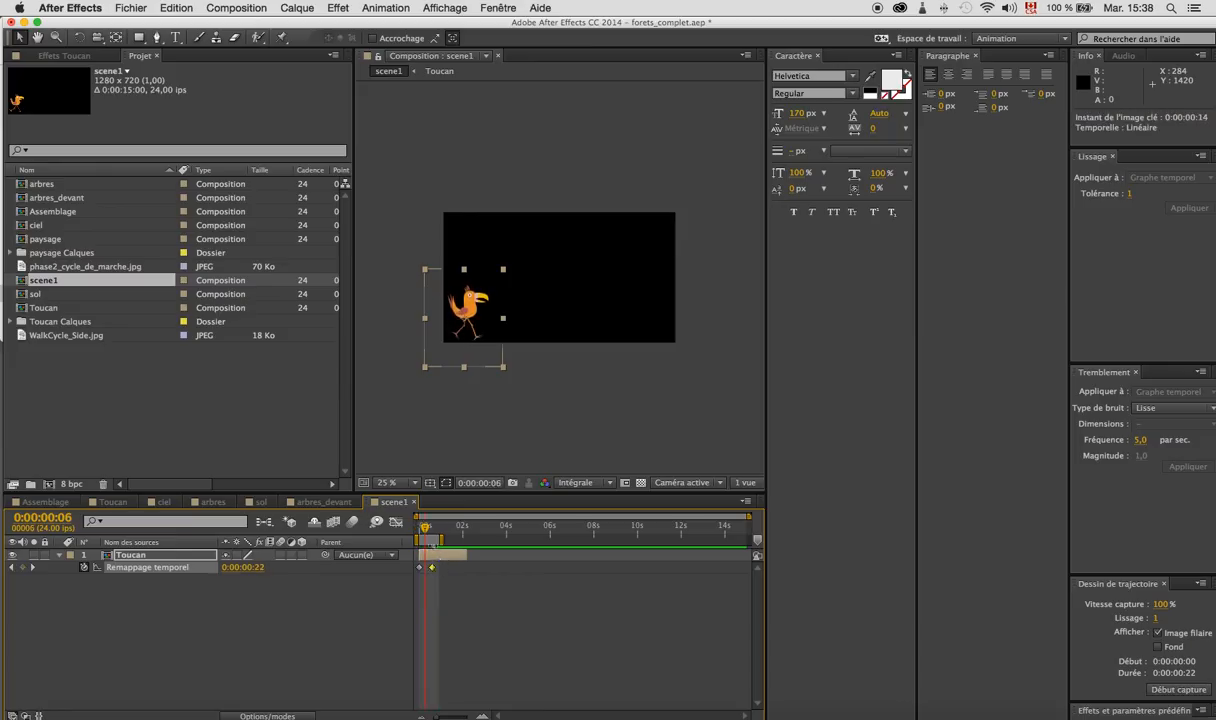
{"action": "left_click", "coordinate": [421, 531]}
{"action": "key", "text": "space"}
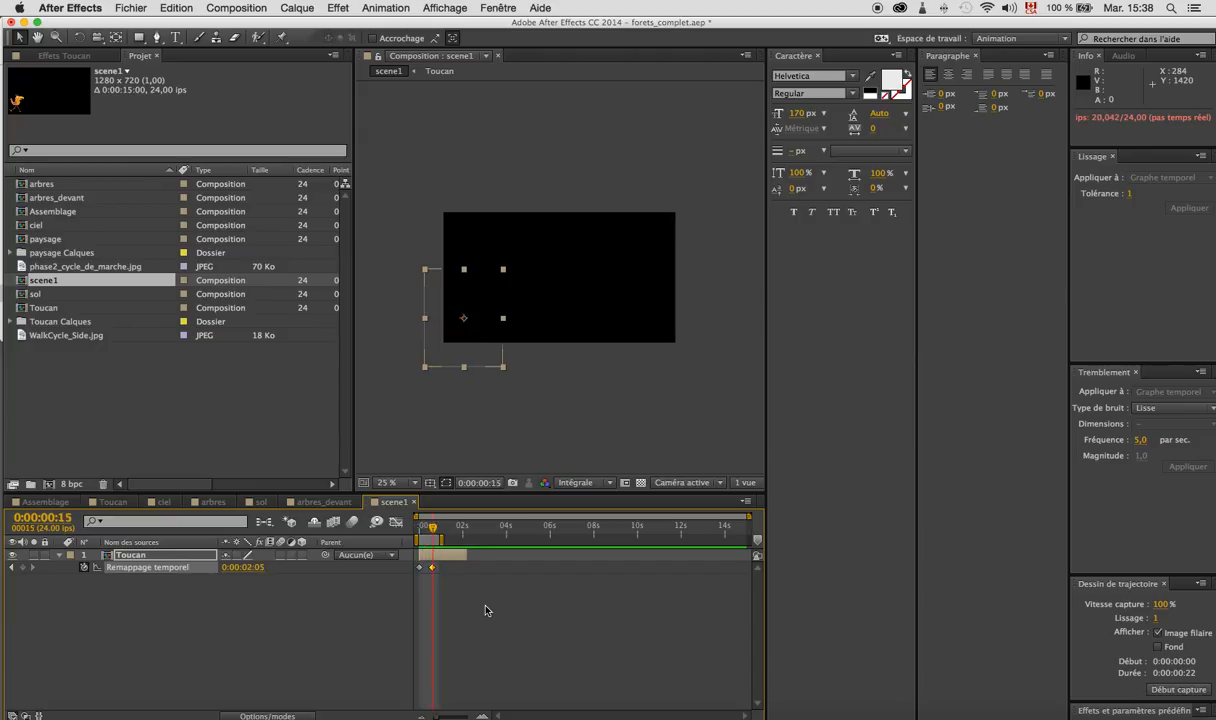
Slow the walk by extending the last time-remap keyframe past 4 s, the layer to 0:00:04:08 and the work area to 0:00:04:11, and play.
{"action": "left_click_drag", "start_coordinate": [434, 530], "coordinate": [517, 541]}
{"action": "left_click_drag", "start_coordinate": [432, 568], "coordinate": [515, 557]}
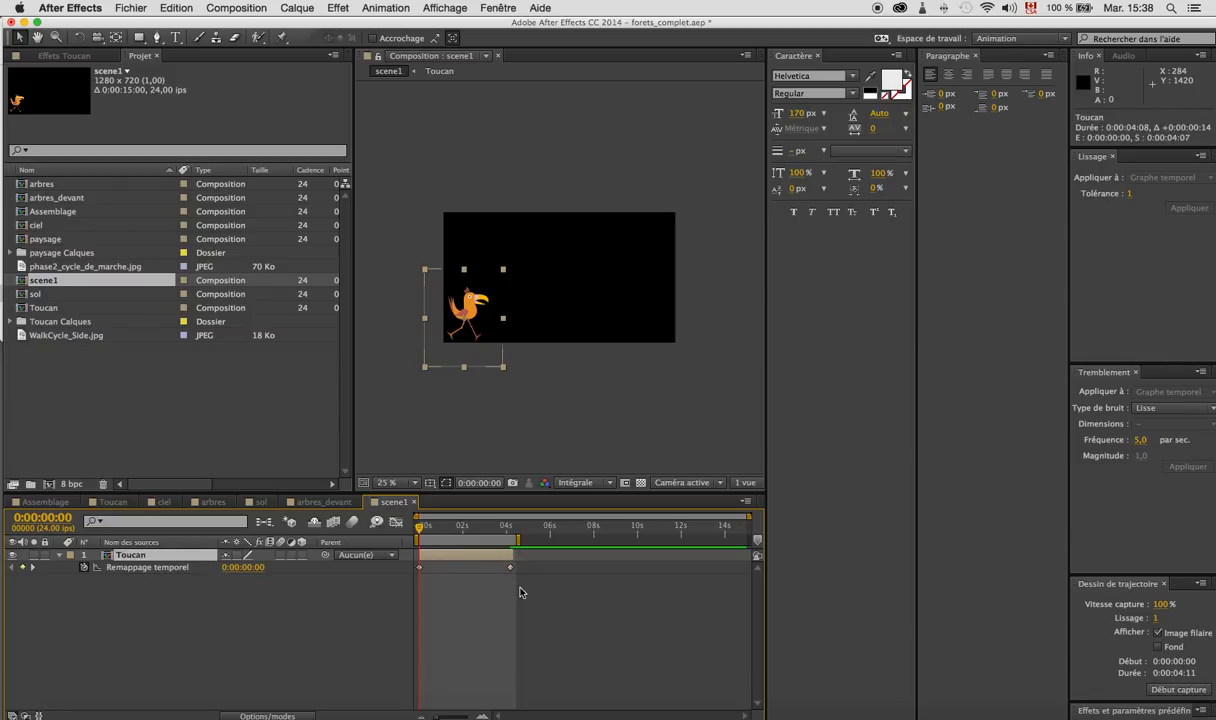
{"action": "key", "text": "space"}
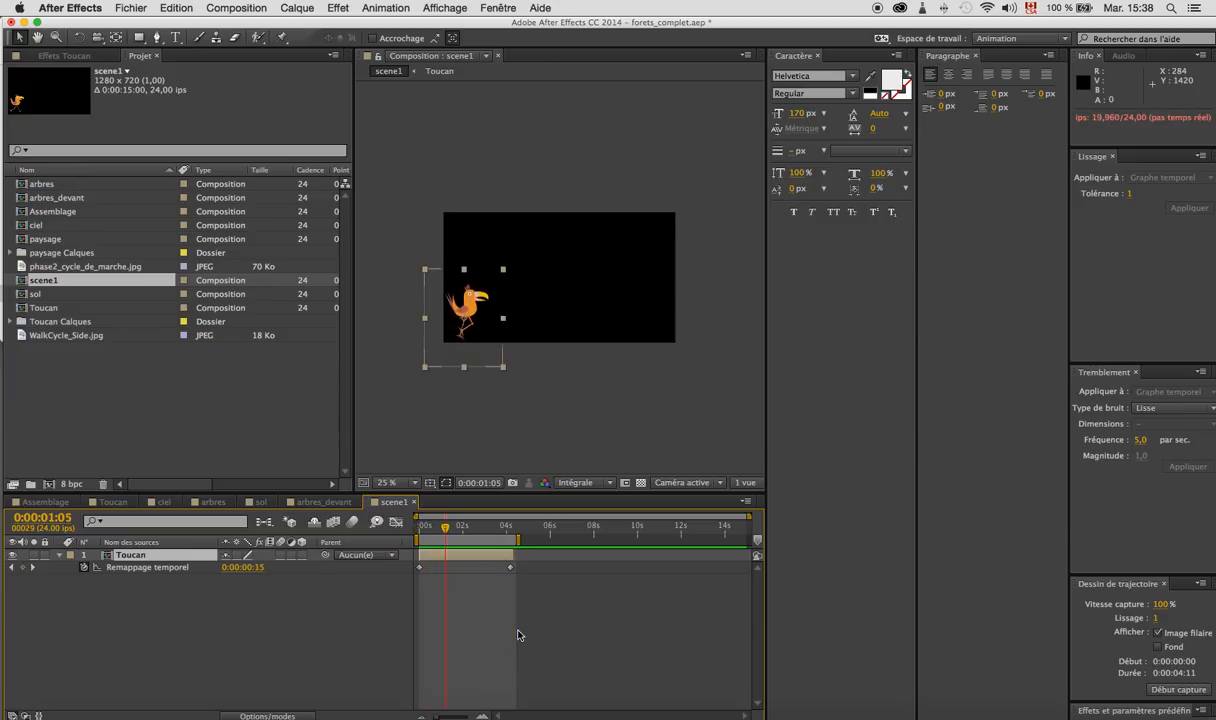
Reset the Toucan layer's time remapping by disabling it and enabling it again.
{"action": "right_click", "coordinate": [123, 557]}
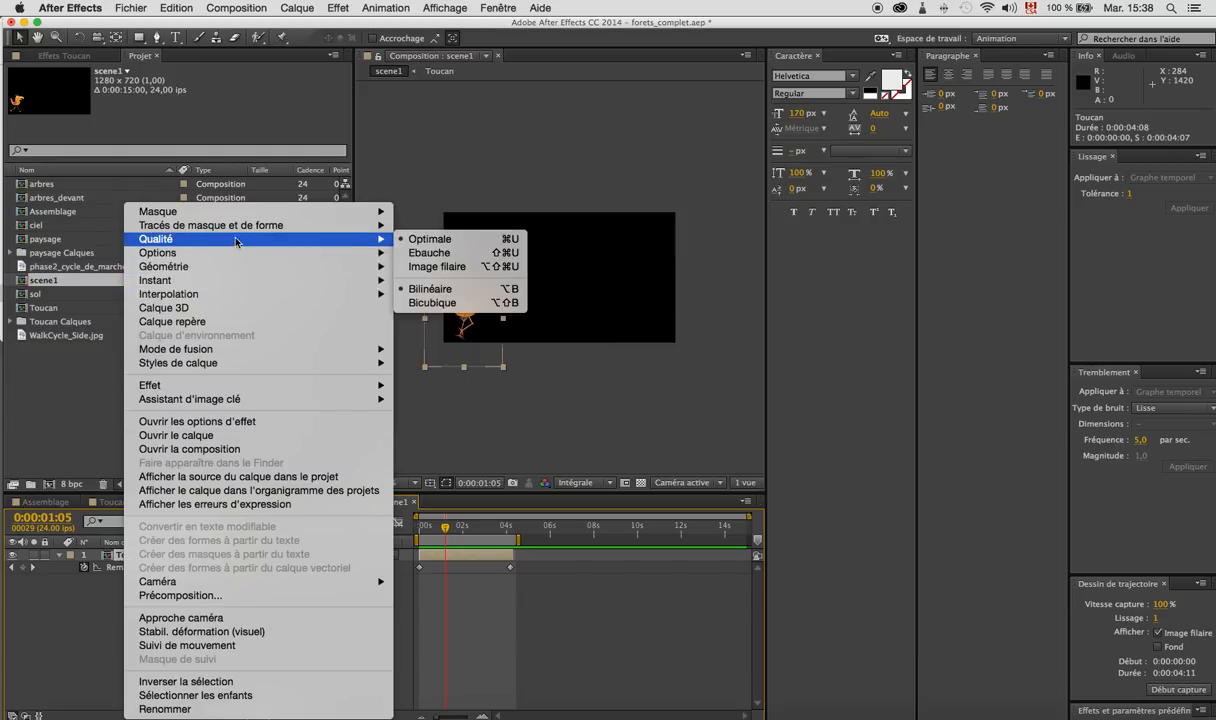
{"action": "mouse_move", "coordinate": [233, 279]}
{"action": "left_click", "coordinate": [485, 275]}
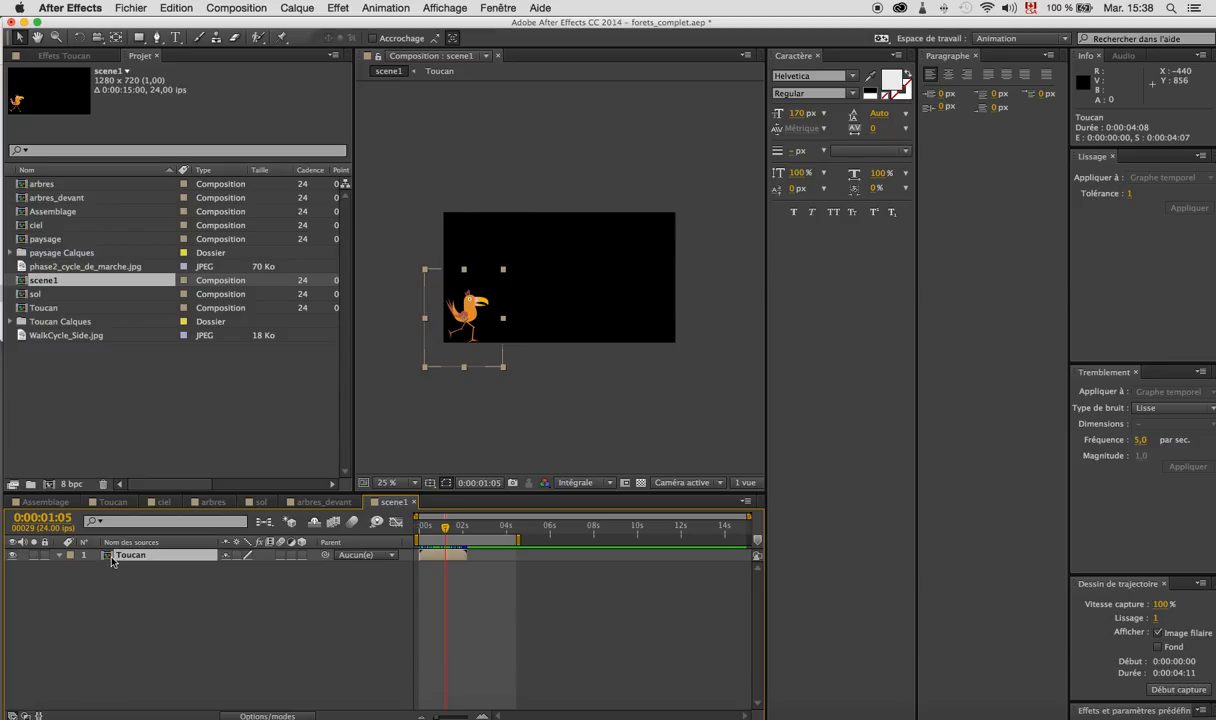
{"action": "right_click", "coordinate": [112, 560]}
{"action": "mouse_move", "coordinate": [279, 282]}
{"action": "left_click", "coordinate": [408, 277]}
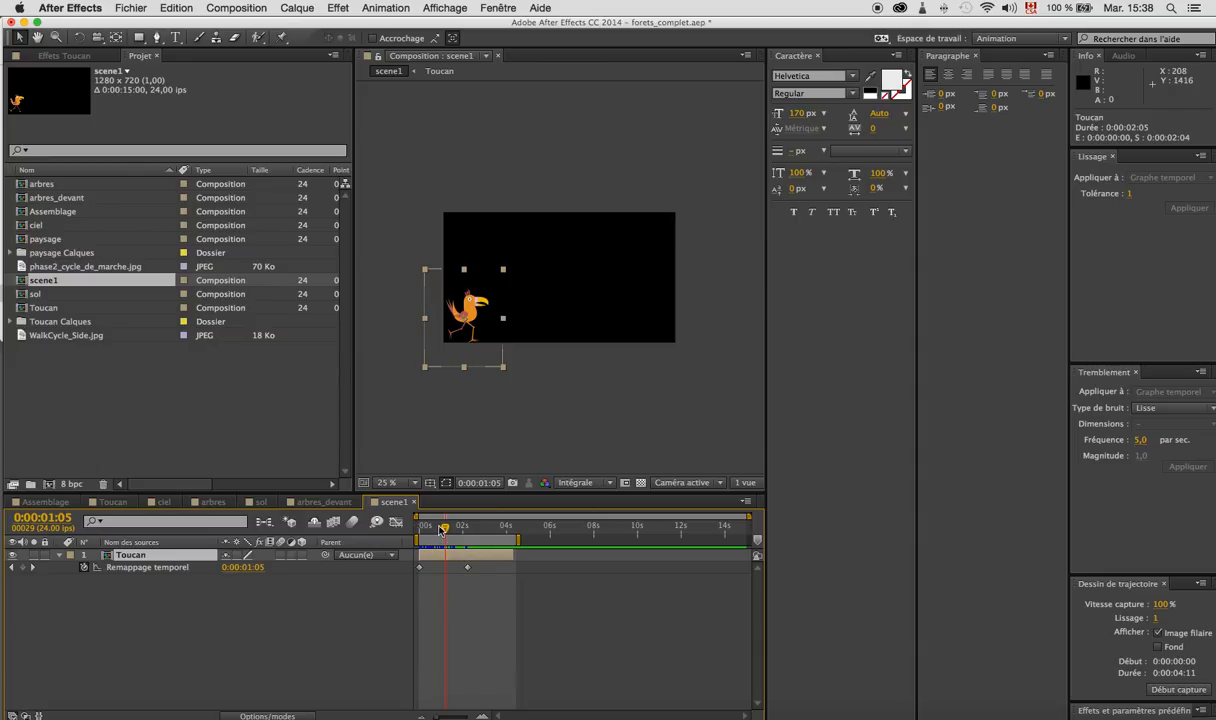
Play the Toucan animation from near the start of scene1 and return to frame 0:00:00:00.
{"action": "left_click_drag", "start_coordinate": [446, 528], "coordinate": [421, 525]}
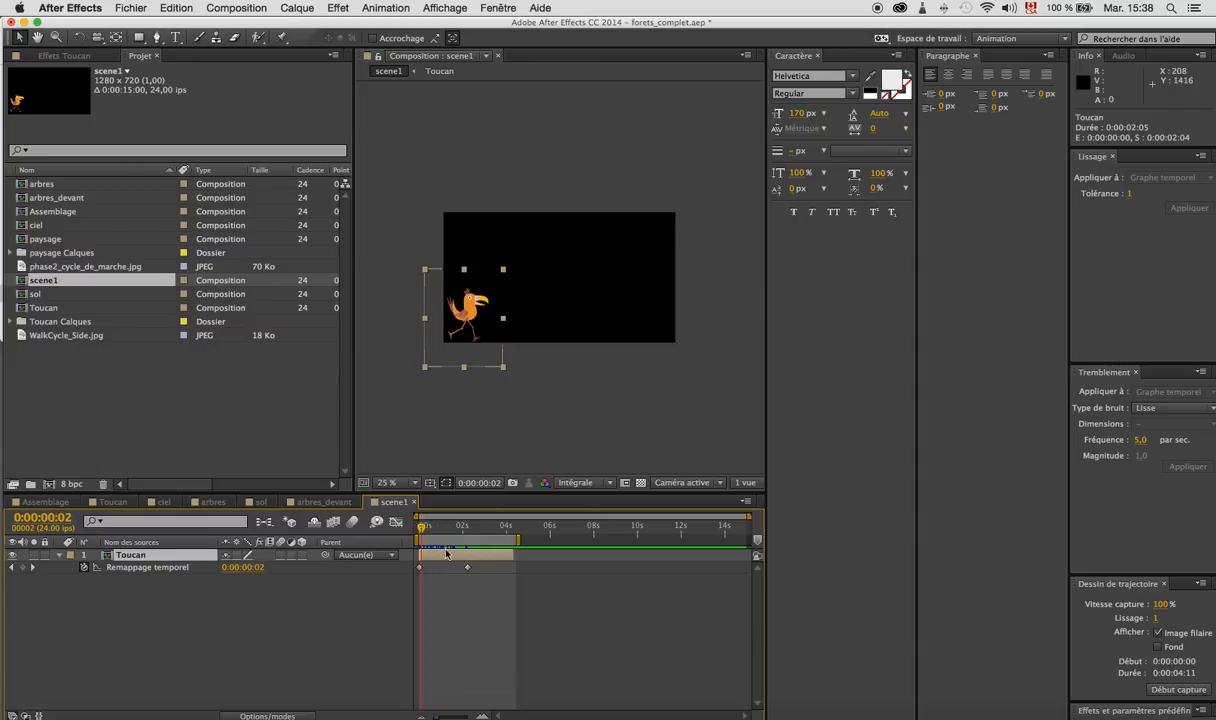
{"action": "key", "text": "space"}
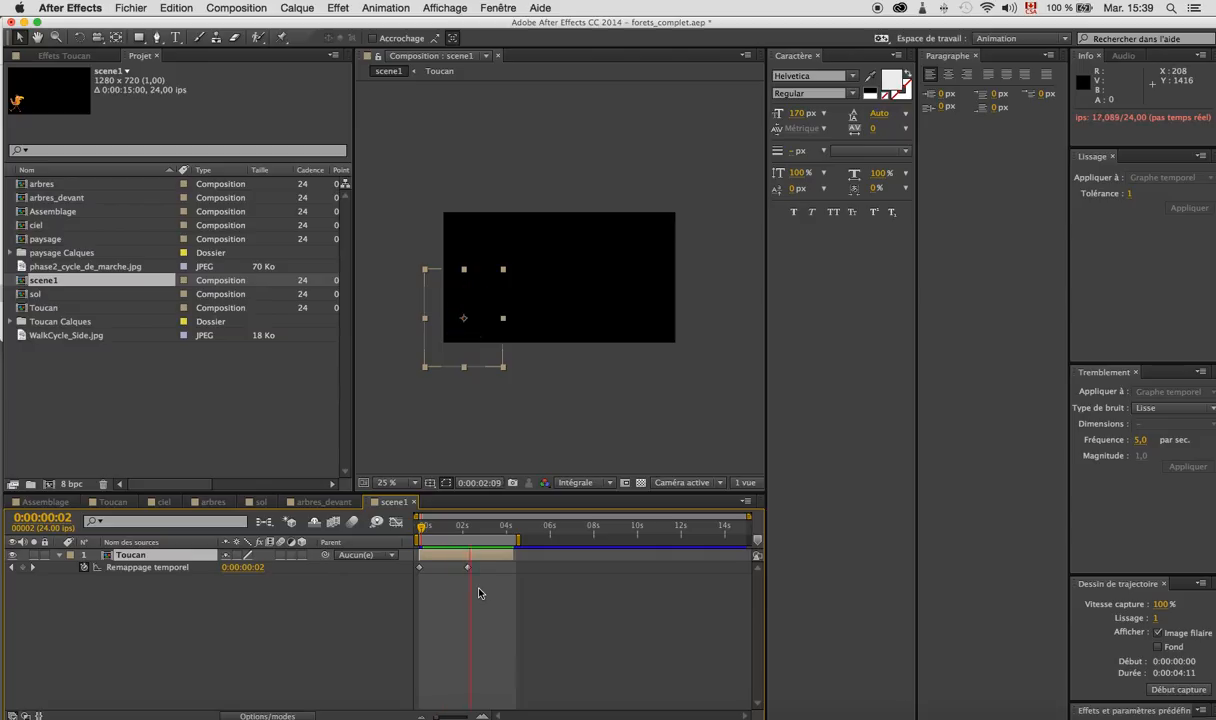
{"action": "left_click", "coordinate": [414, 528]}
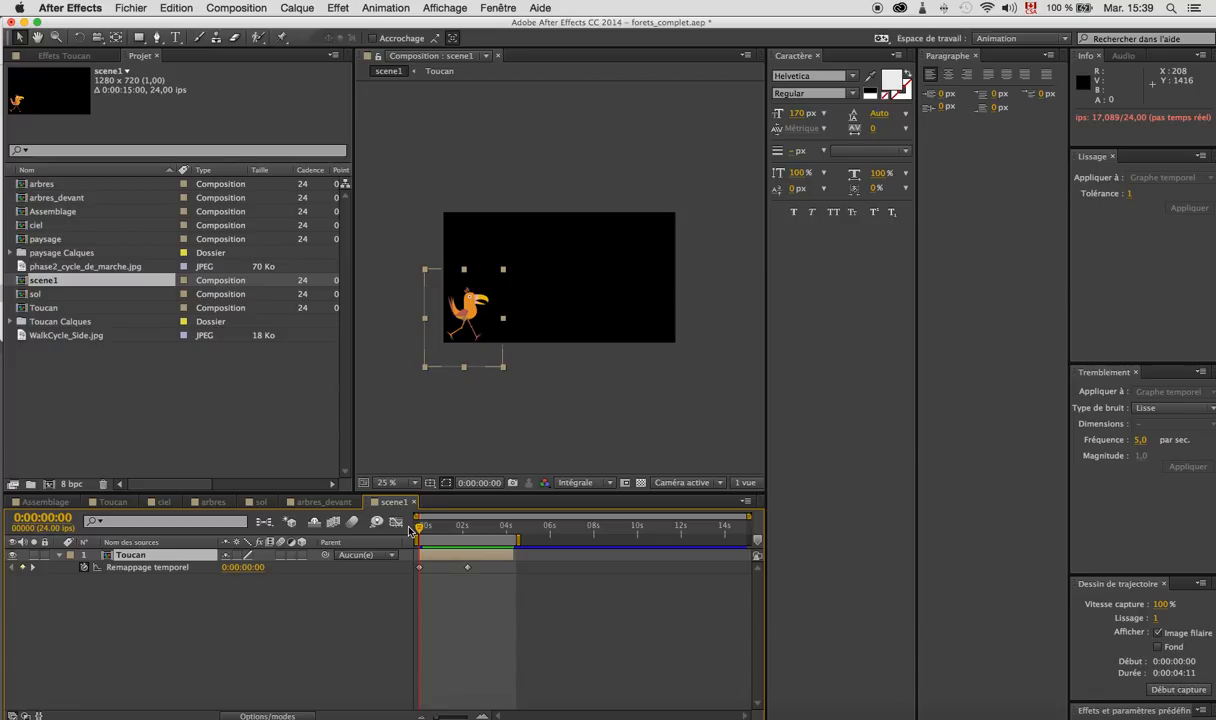
{"action": "mouse_move", "coordinate": [421, 527]}
{"action": "left_mouse_down"}
{"action": "mouse_move", "coordinate": [482, 533]}
{"action": "mouse_move", "coordinate": [419, 551]}
{"action": "left_mouse_up"}
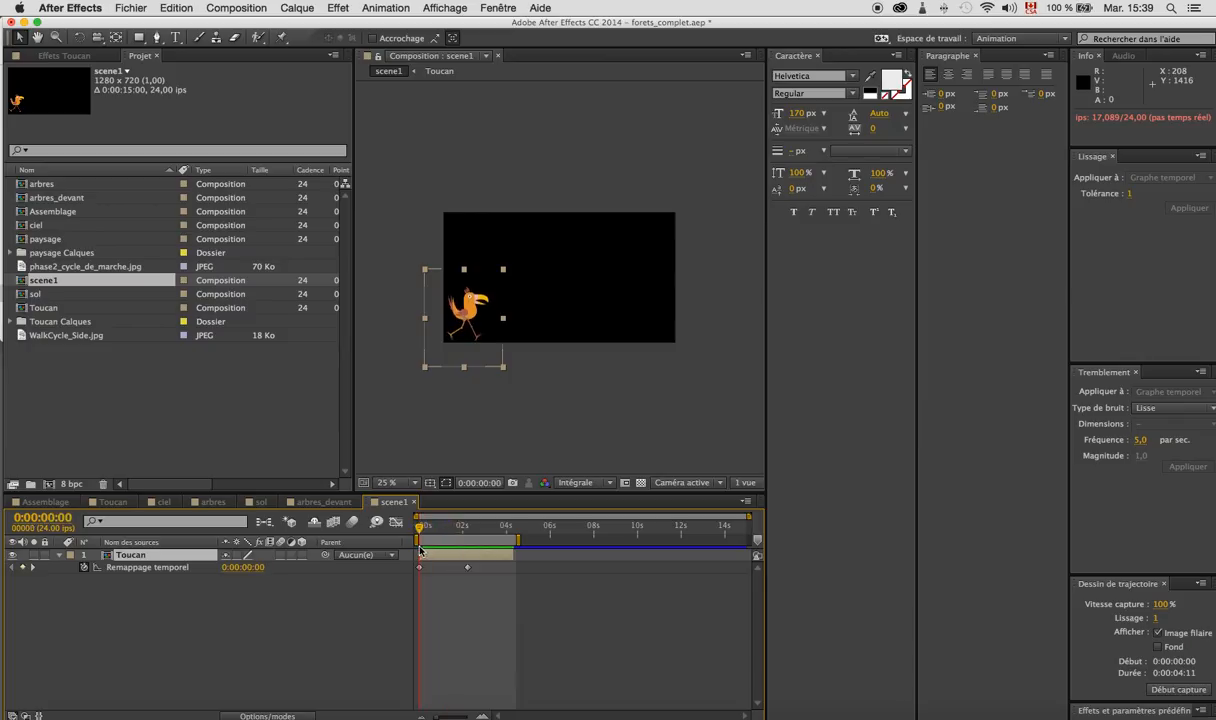
Add the expression loopOut() to the Toucan layer's time remap property.
{"action": "left_click", "coordinate": [113, 570]}
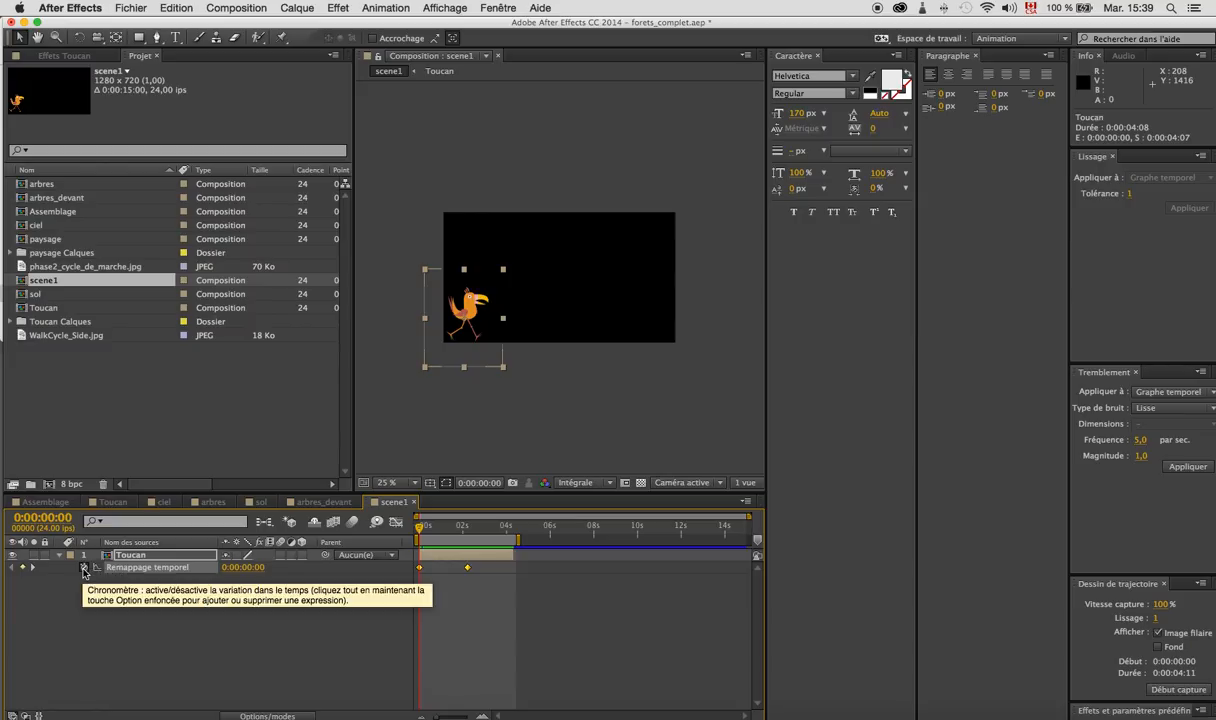
{"action": "left_click", "coordinate": [84, 569], "text": "alt"}
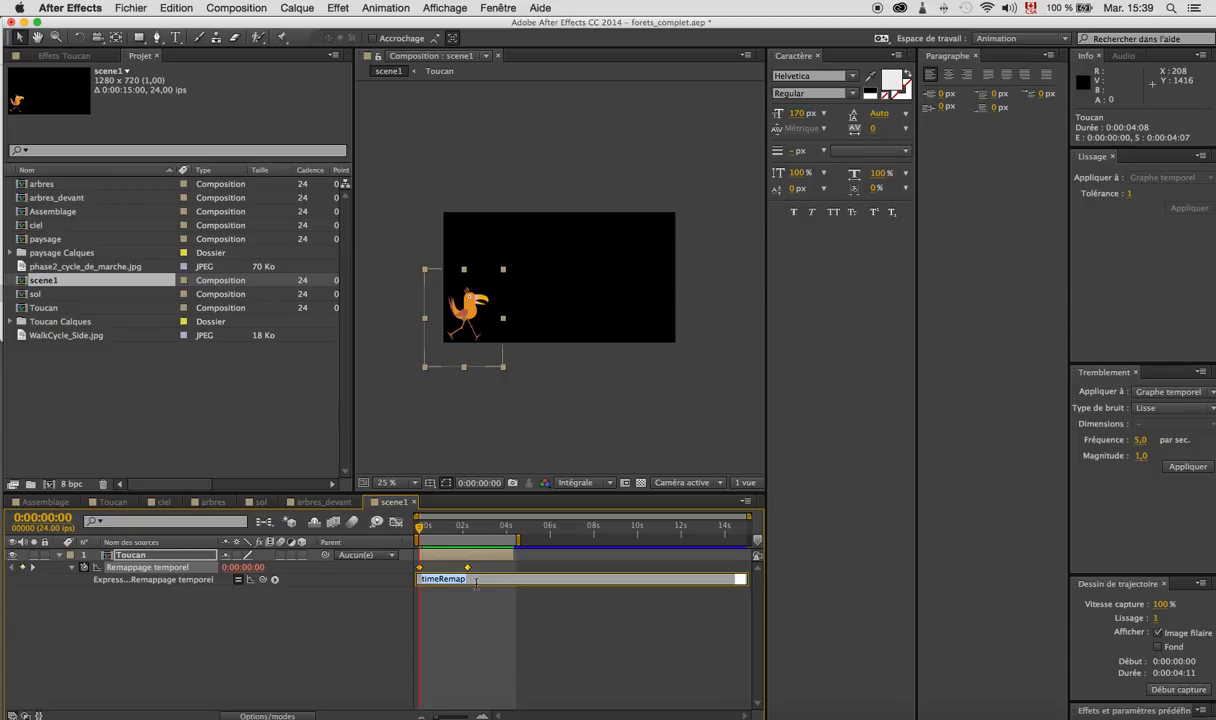
{"action": "type", "text": "loopOut("}
{"action": "left_click", "coordinate": [475, 663]}
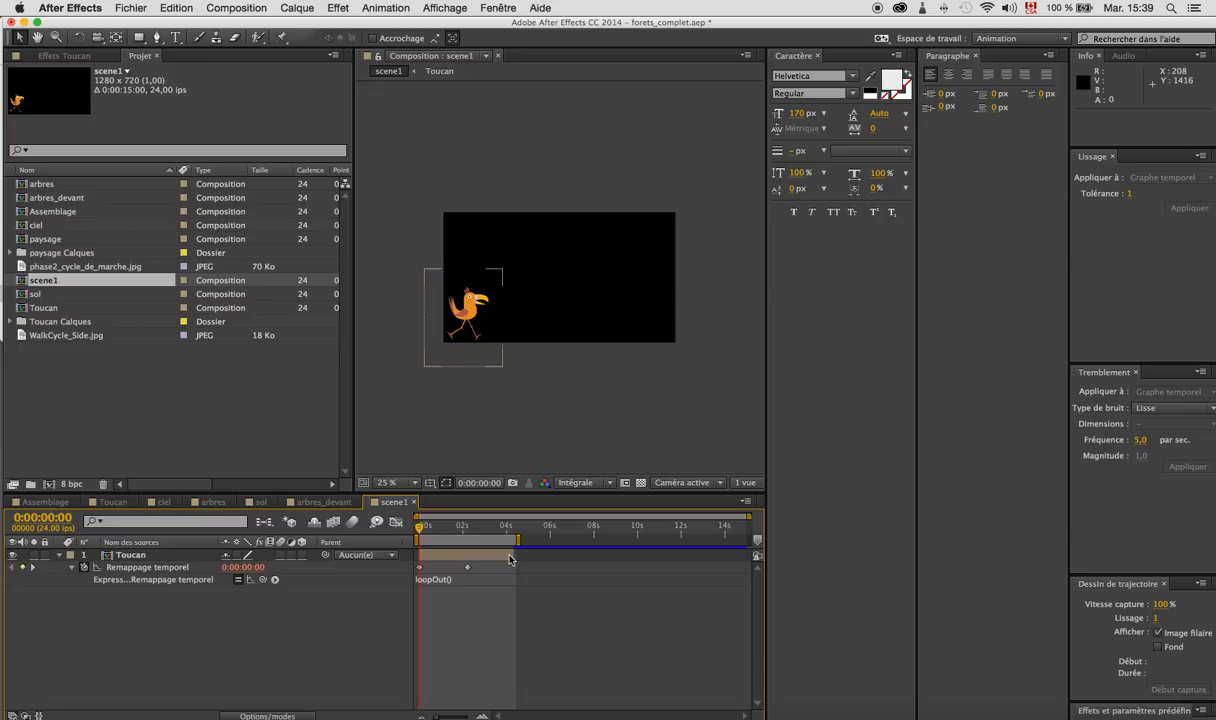
Extend the work area and the Toucan layer to the end of the 15-second scene1 composition and play the looping walk.
{"action": "left_click_drag", "start_coordinate": [517, 540], "coordinate": [751, 552]}
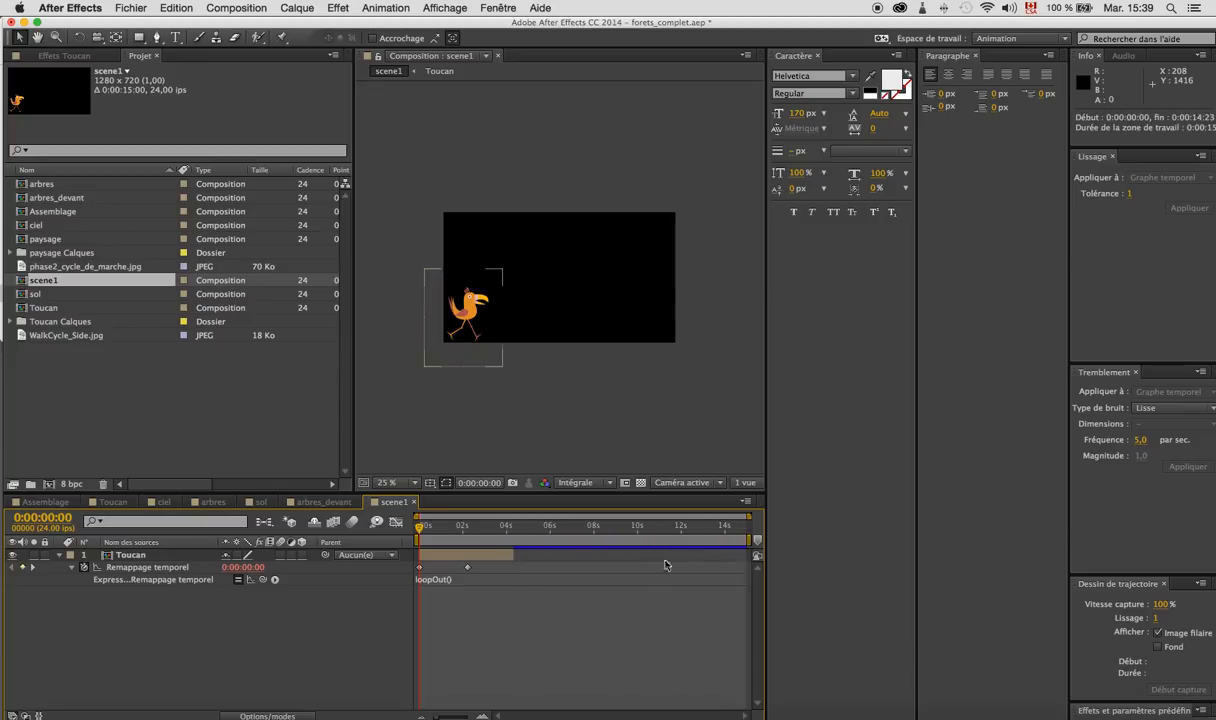
{"action": "left_click_drag", "start_coordinate": [516, 555], "coordinate": [701, 575]}
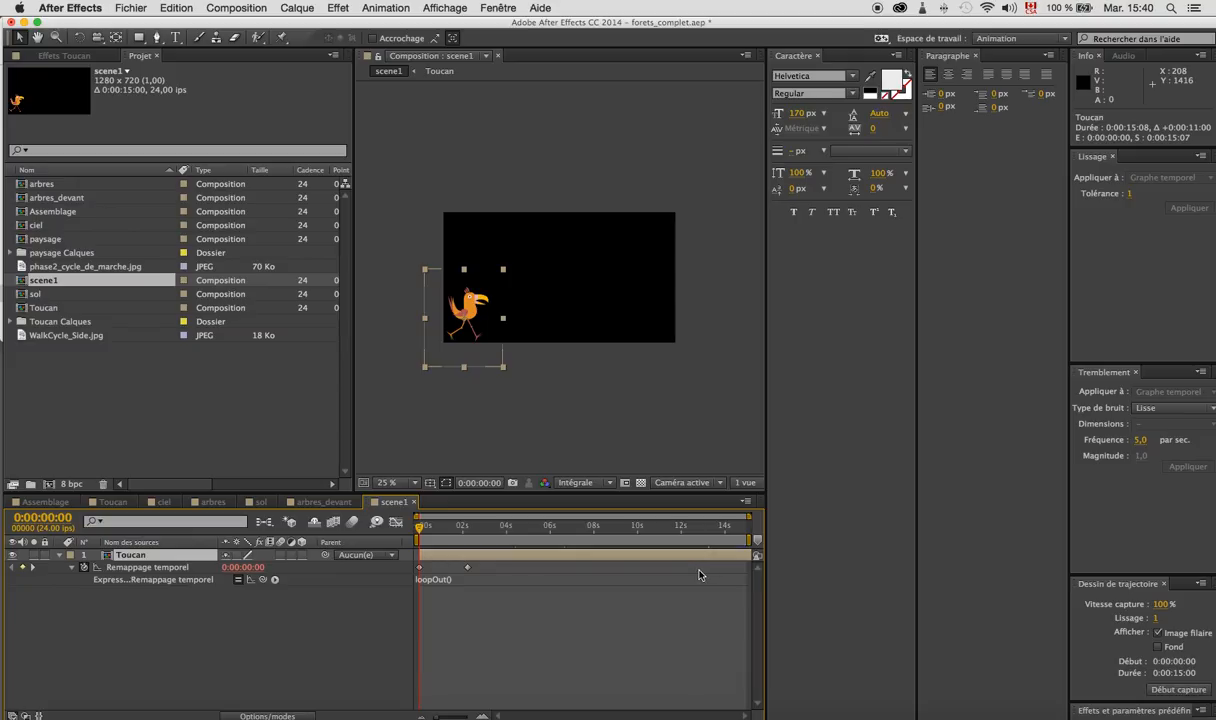
{"action": "key", "text": "space"}
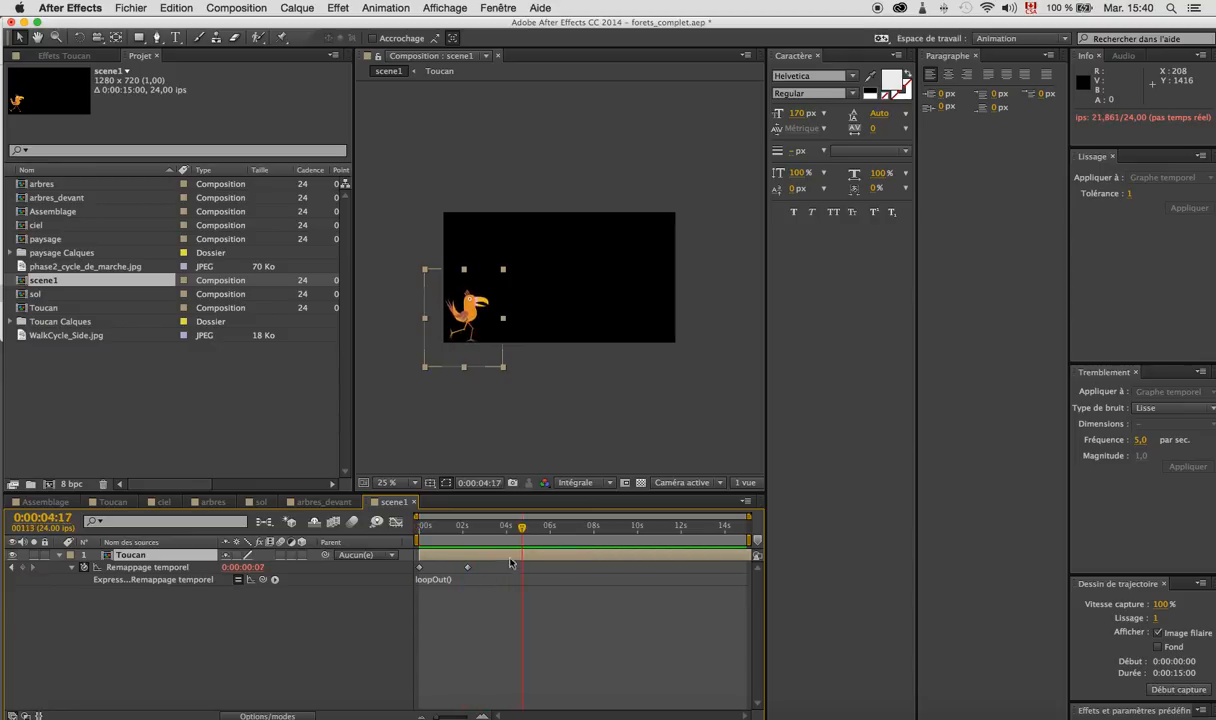
Move the last time-remap keyframe to 0:00:00:21 to speed up the looped walk and play it from the start.
{"action": "left_click_drag", "start_coordinate": [495, 527], "coordinate": [418, 530]}
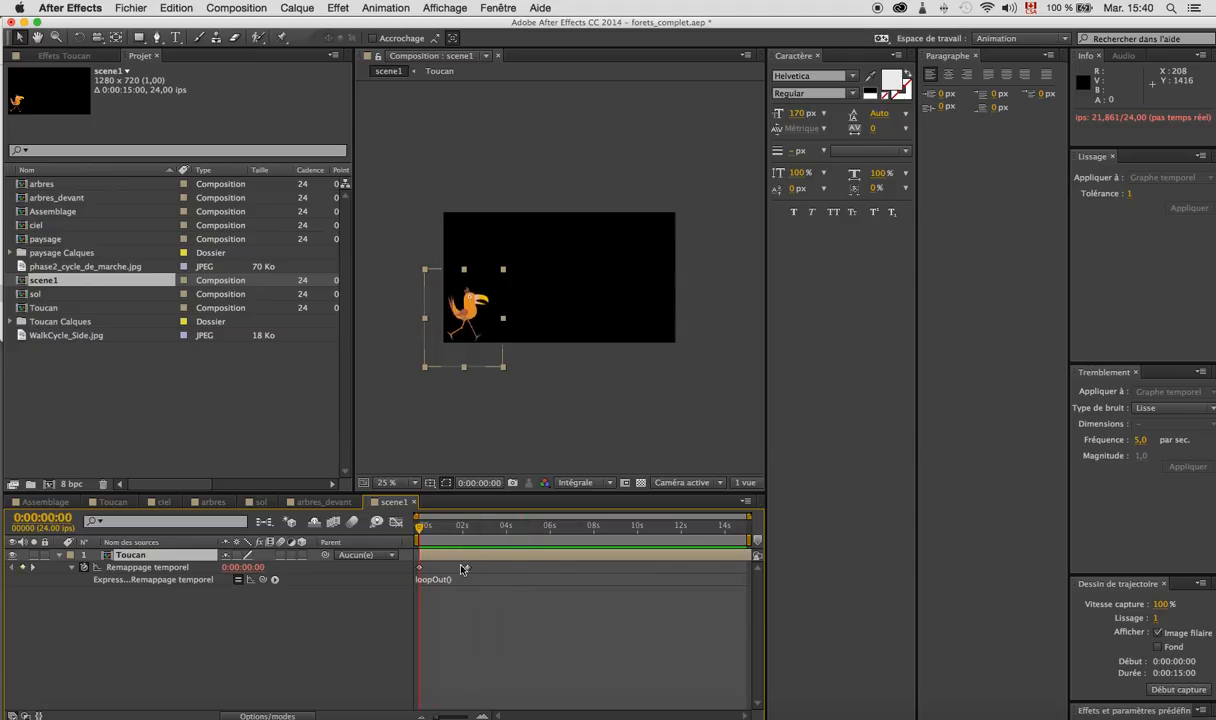
{"action": "left_click_drag", "start_coordinate": [467, 567], "coordinate": [438, 570]}
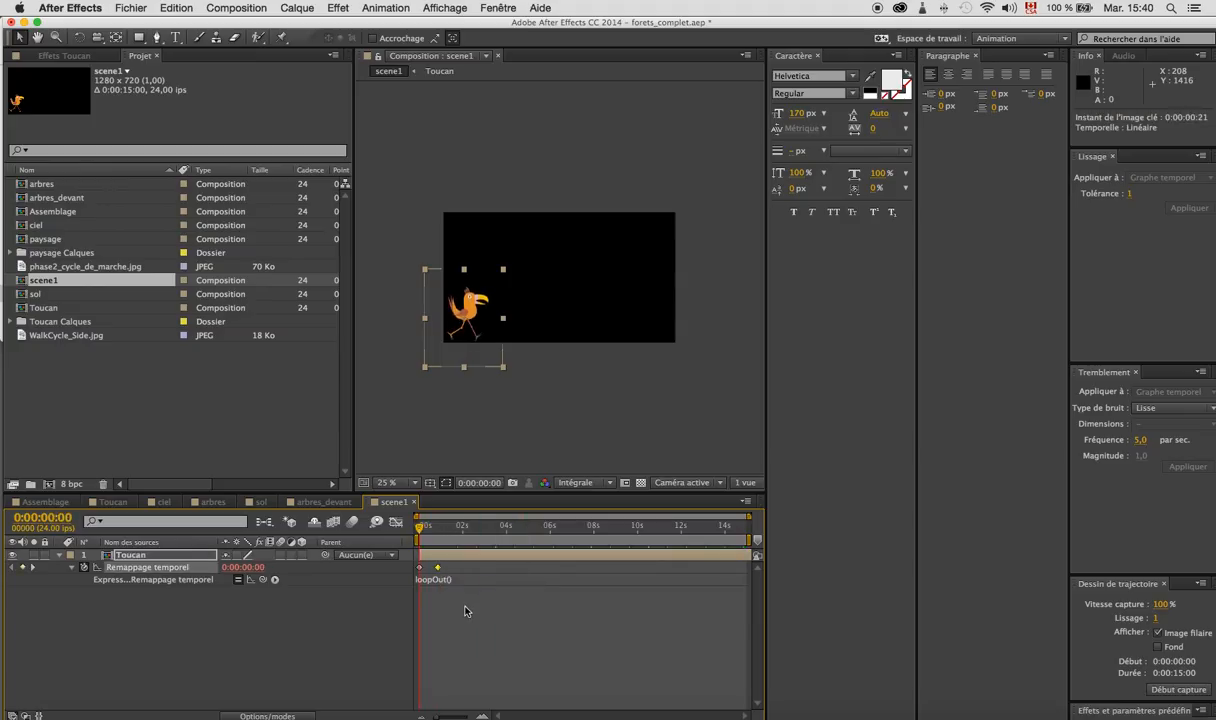
{"action": "key", "text": "space"}
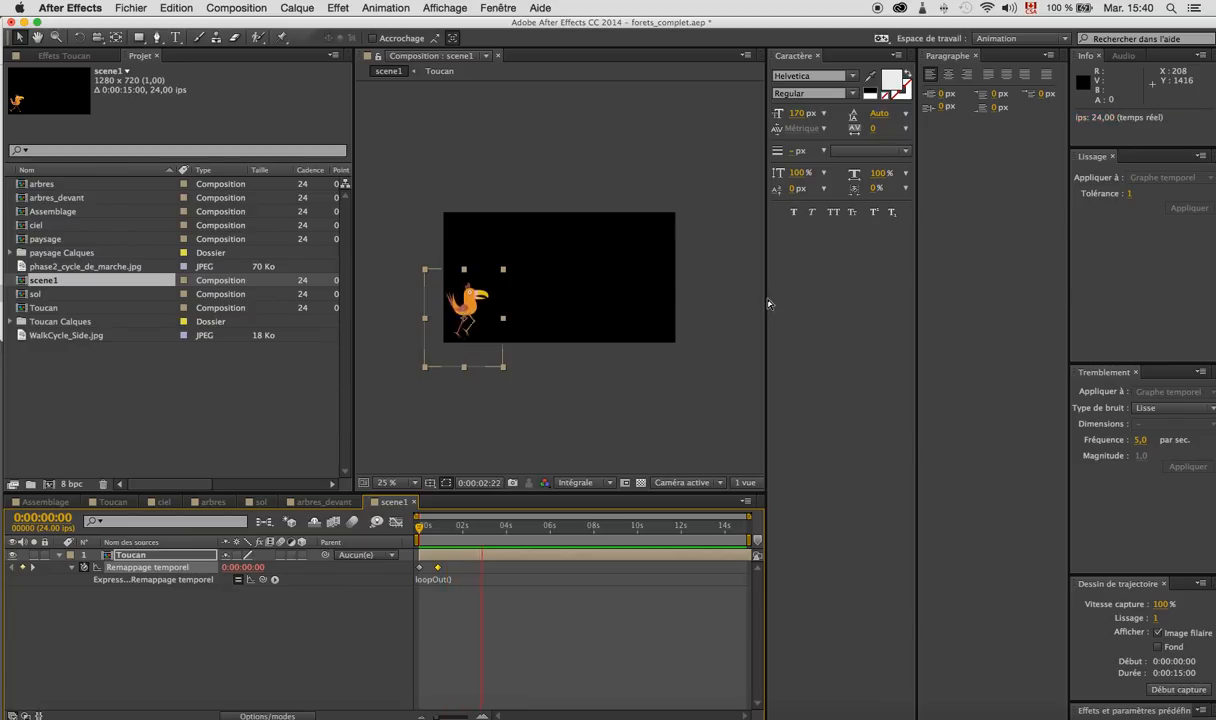
Fit the composition to the viewer, show the preview controls beside it and run a RAM preview of the looped walk.
{"action": "left_click", "coordinate": [408, 484]}
{"action": "left_click", "coordinate": [404, 494]}
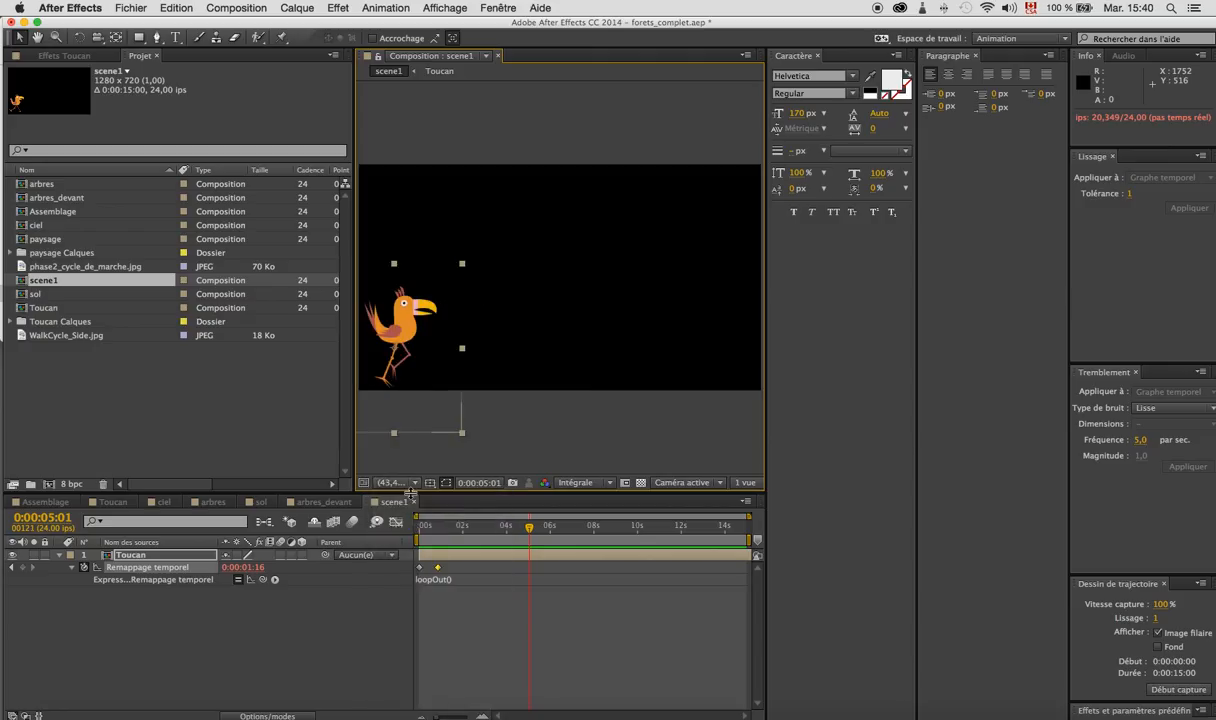
{"action": "left_click", "coordinate": [493, 9]}
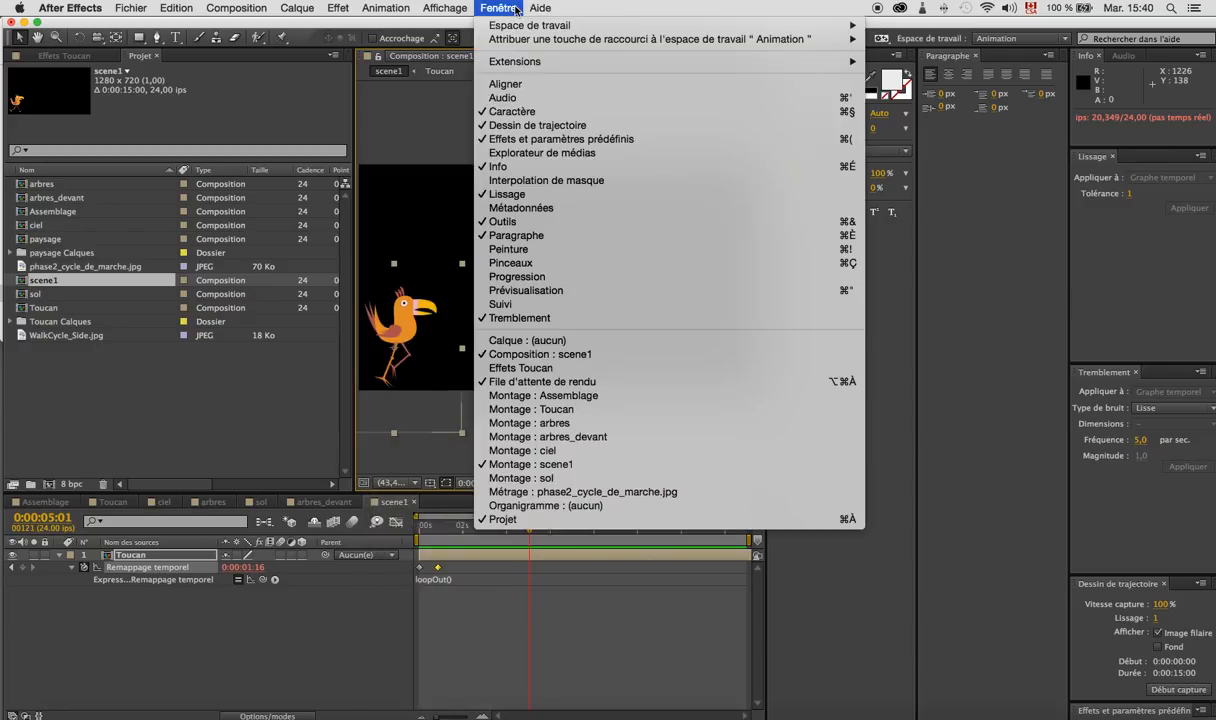
{"action": "left_click", "coordinate": [540, 290]}
{"action": "left_click", "coordinate": [766, 306]}
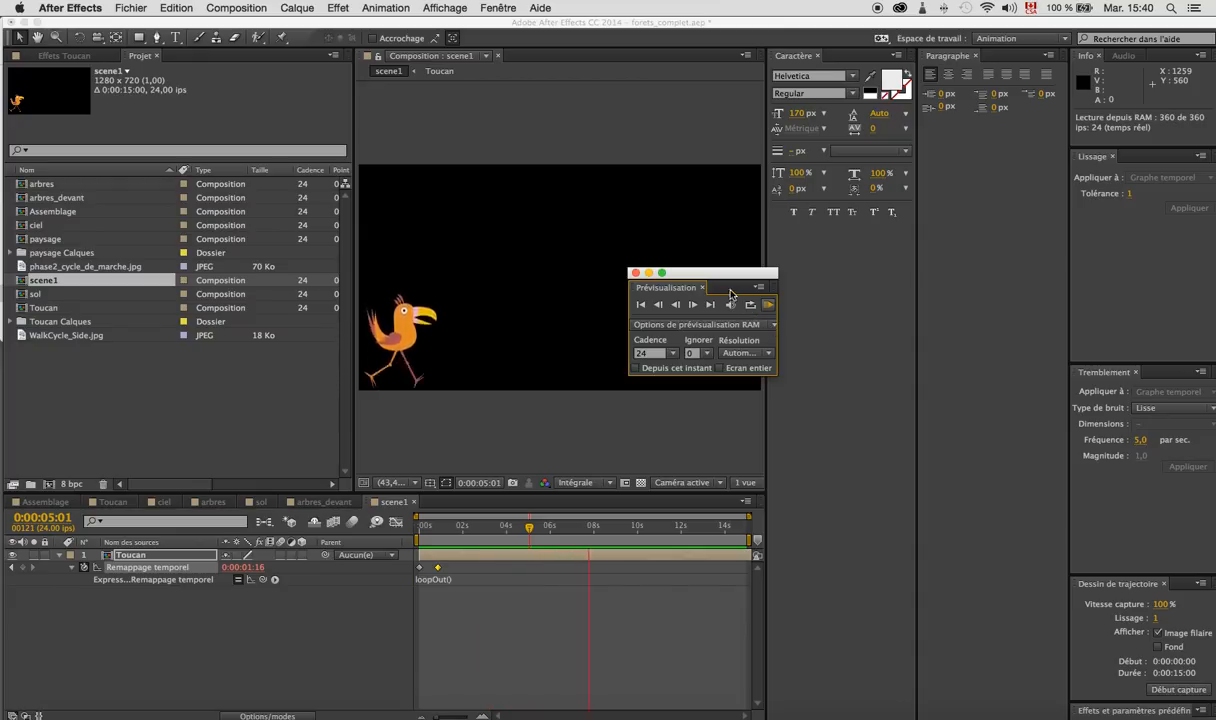
{"action": "key", "text": "space"}
{"action": "left_click_drag", "start_coordinate": [716, 280], "coordinate": [891, 313]}
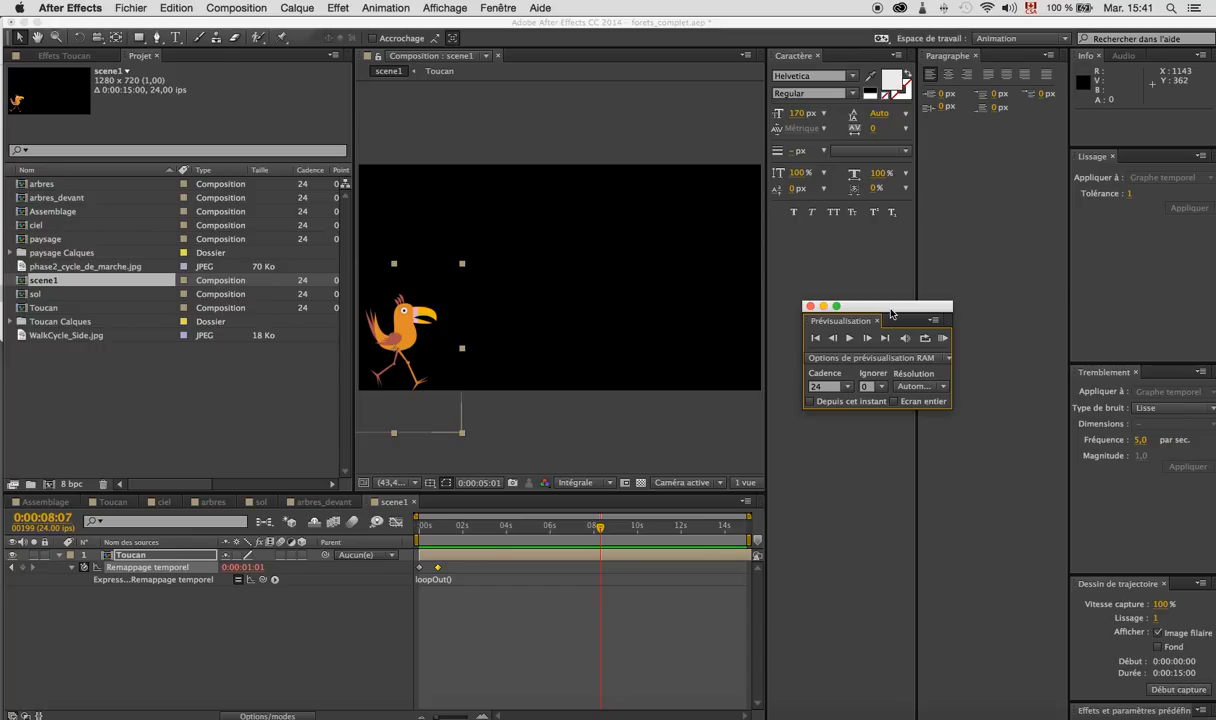
Add a time-remap keyframe on the Toucan layer at 0:00:00:20, one frame before the last keyframe.
{"action": "left_click_drag", "start_coordinate": [598, 533], "coordinate": [418, 531]}
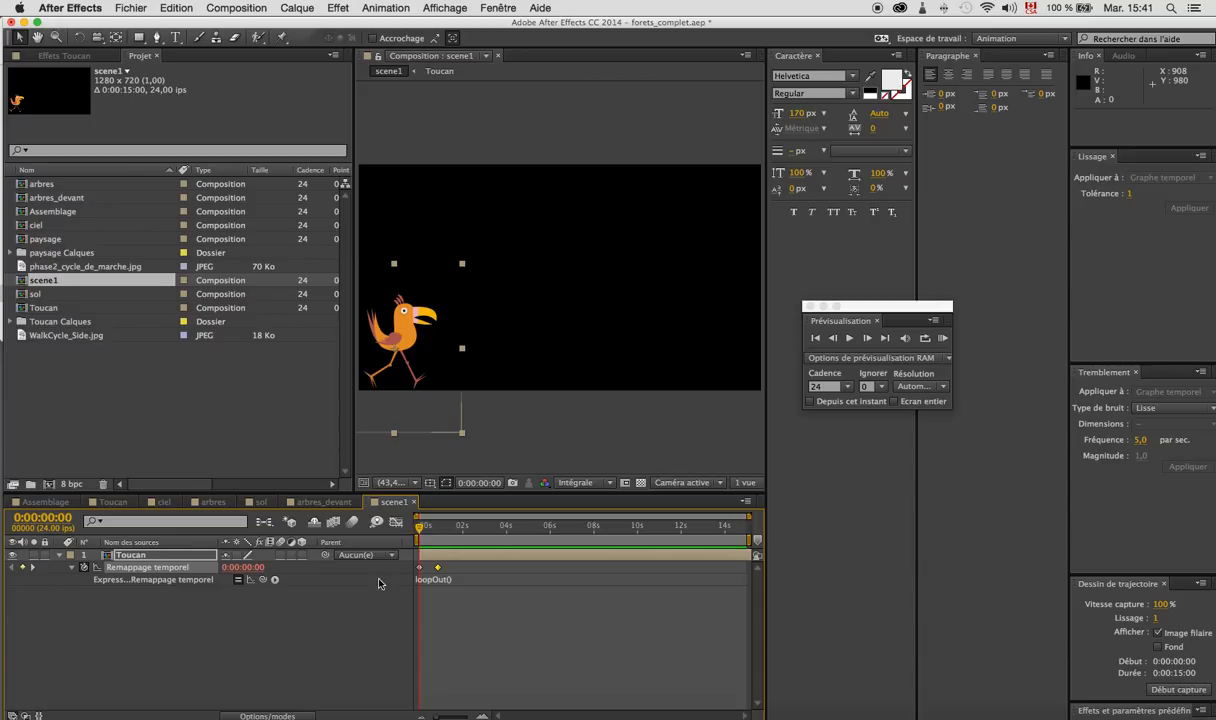
{"action": "left_click_drag", "start_coordinate": [418, 530], "coordinate": [435, 538]}
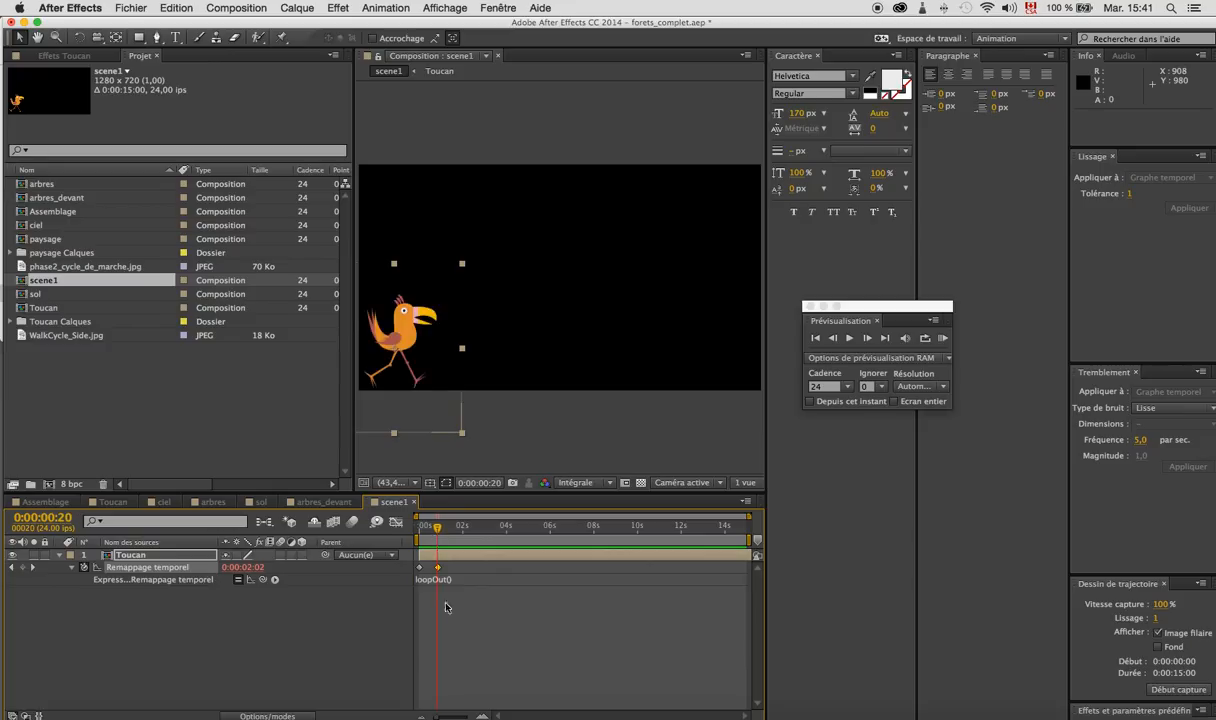
{"action": "left_click_drag", "start_coordinate": [421, 716], "coordinate": [454, 717]}
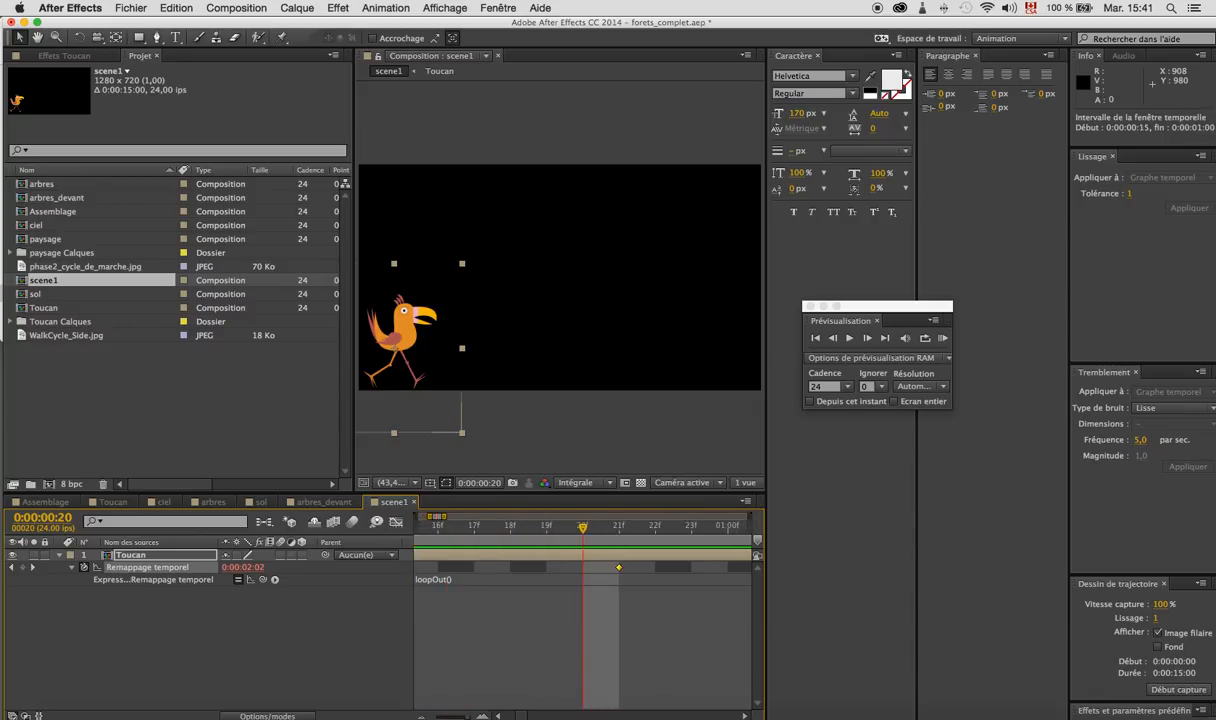
{"action": "mouse_move", "coordinate": [588, 531]}
{"action": "left_mouse_down"}
{"action": "mouse_move", "coordinate": [621, 538]}
{"action": "mouse_move", "coordinate": [587, 545]}
{"action": "left_mouse_up"}
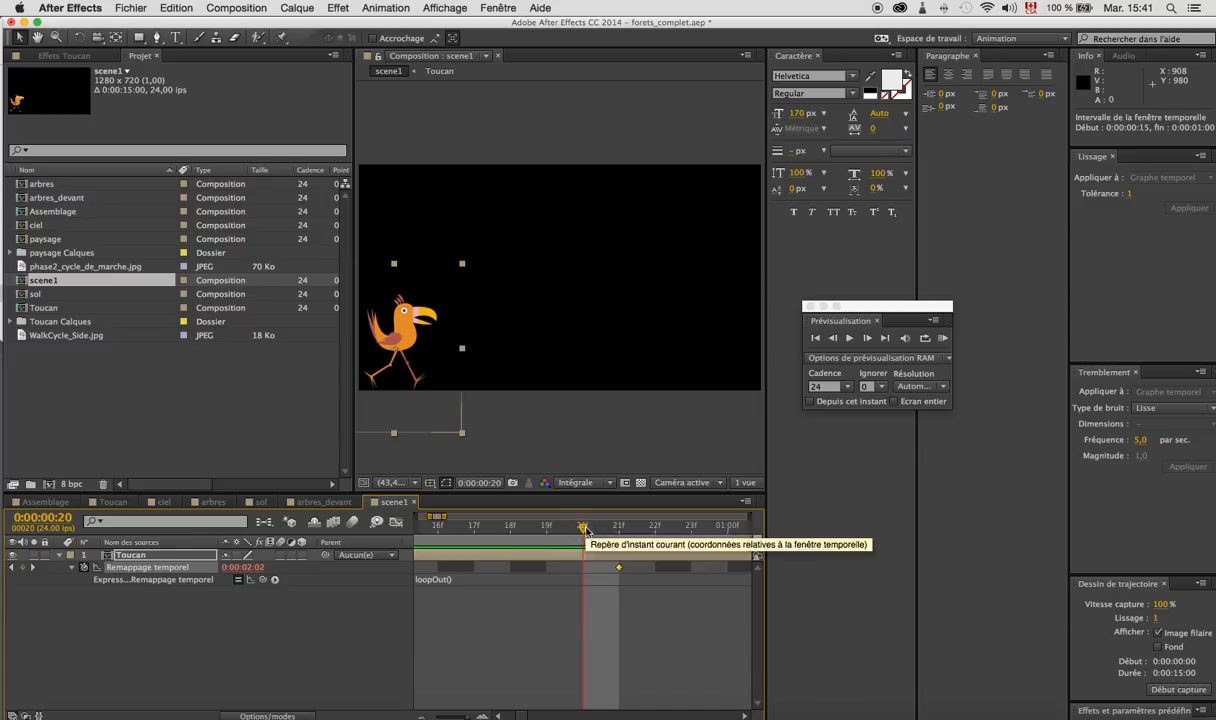
{"action": "left_click", "coordinate": [622, 539]}
{"action": "left_click", "coordinate": [590, 541]}
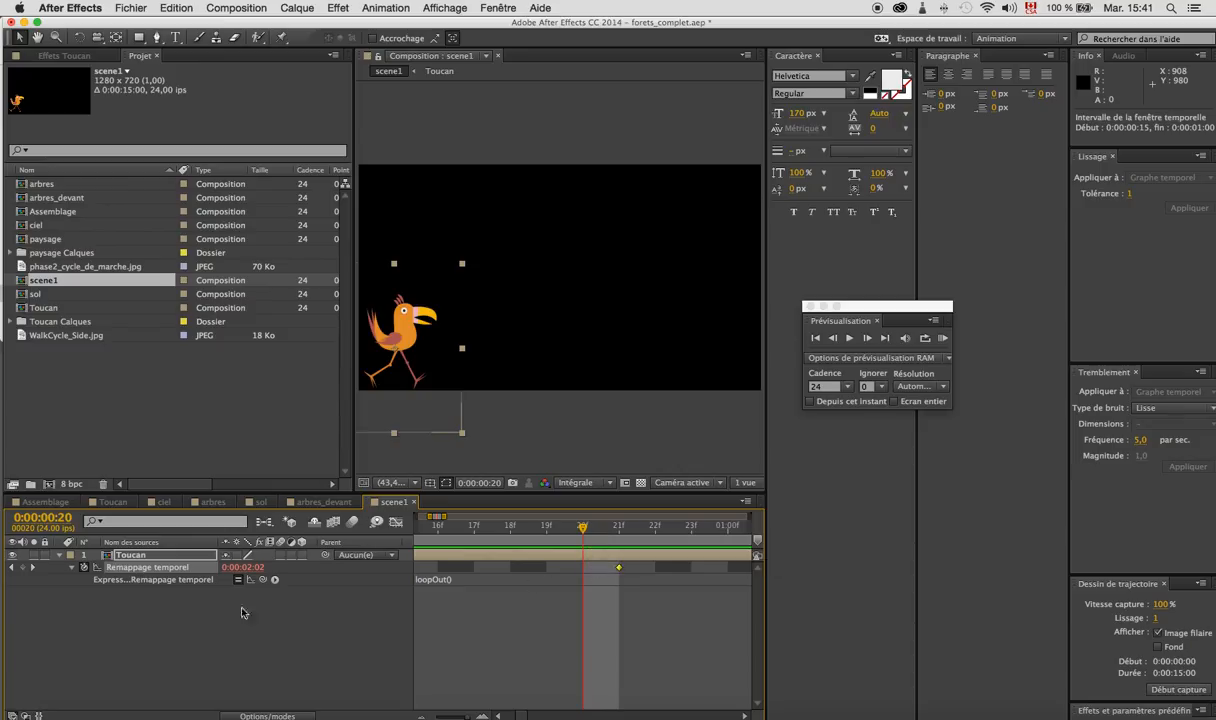
{"action": "left_click", "coordinate": [28, 568]}
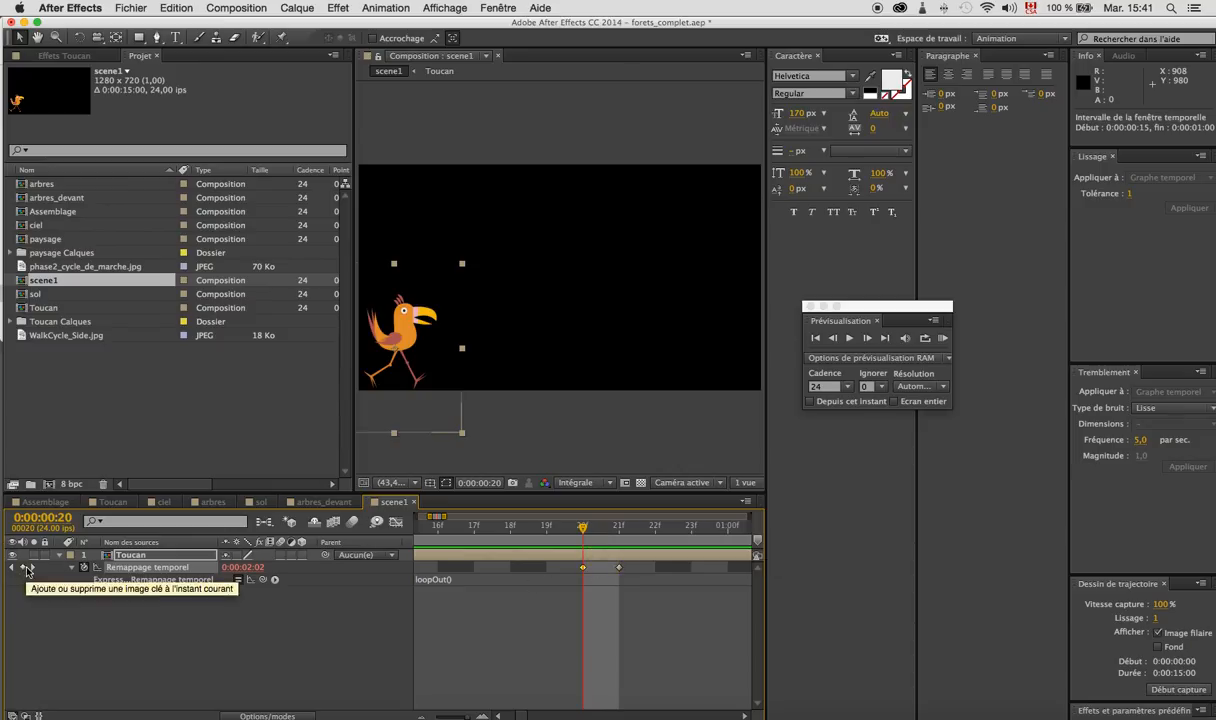
Delete the time-remap keyframe at 0:00:00:21 and run a RAM preview of the loop.
{"action": "left_click", "coordinate": [620, 568]}
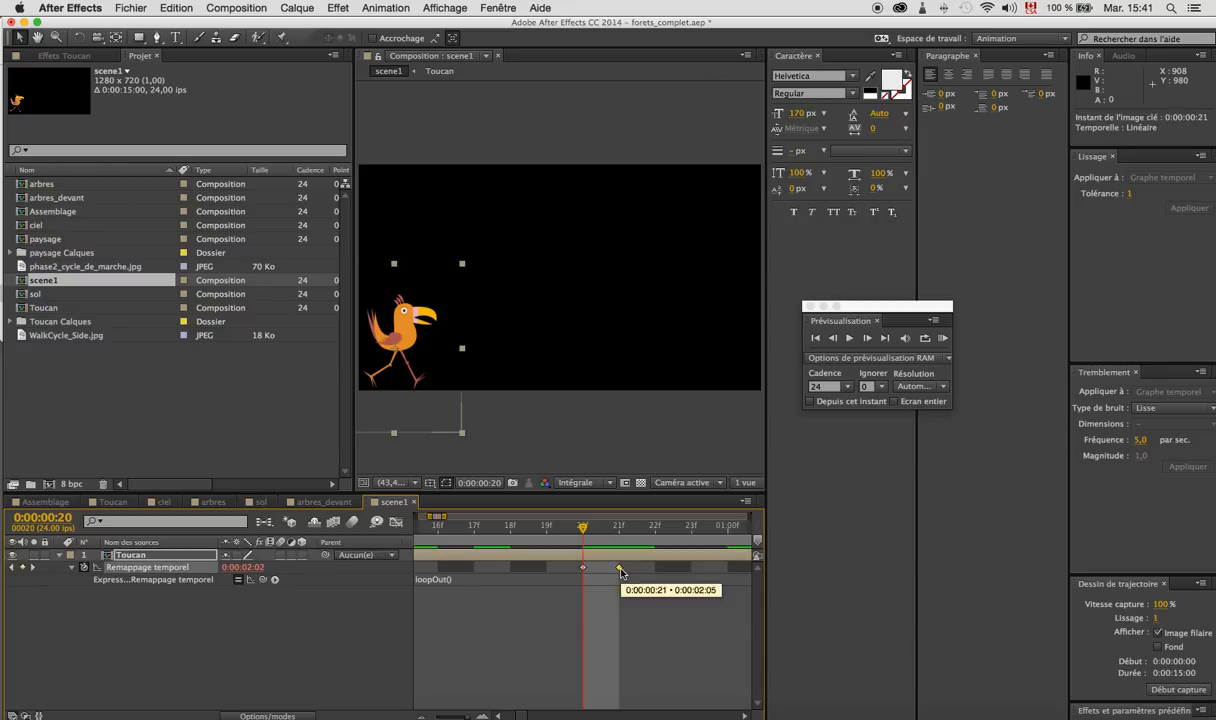
{"action": "key", "text": "Delete"}
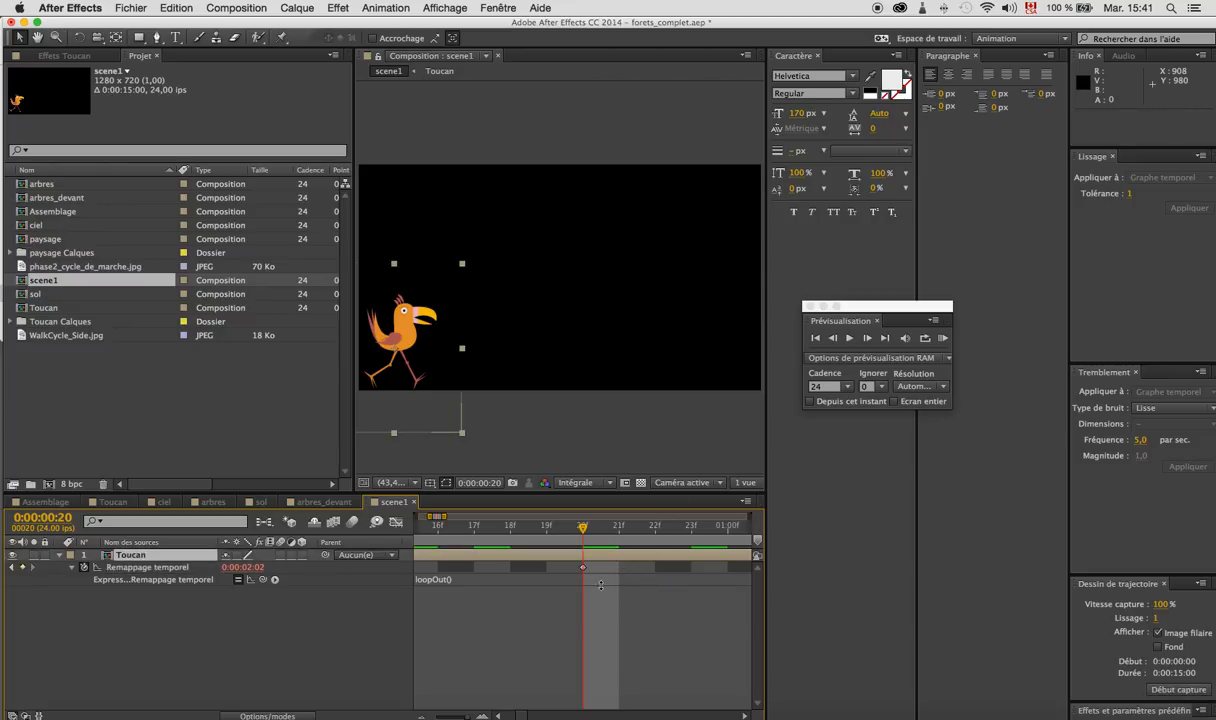
{"action": "left_click", "coordinate": [943, 338]}
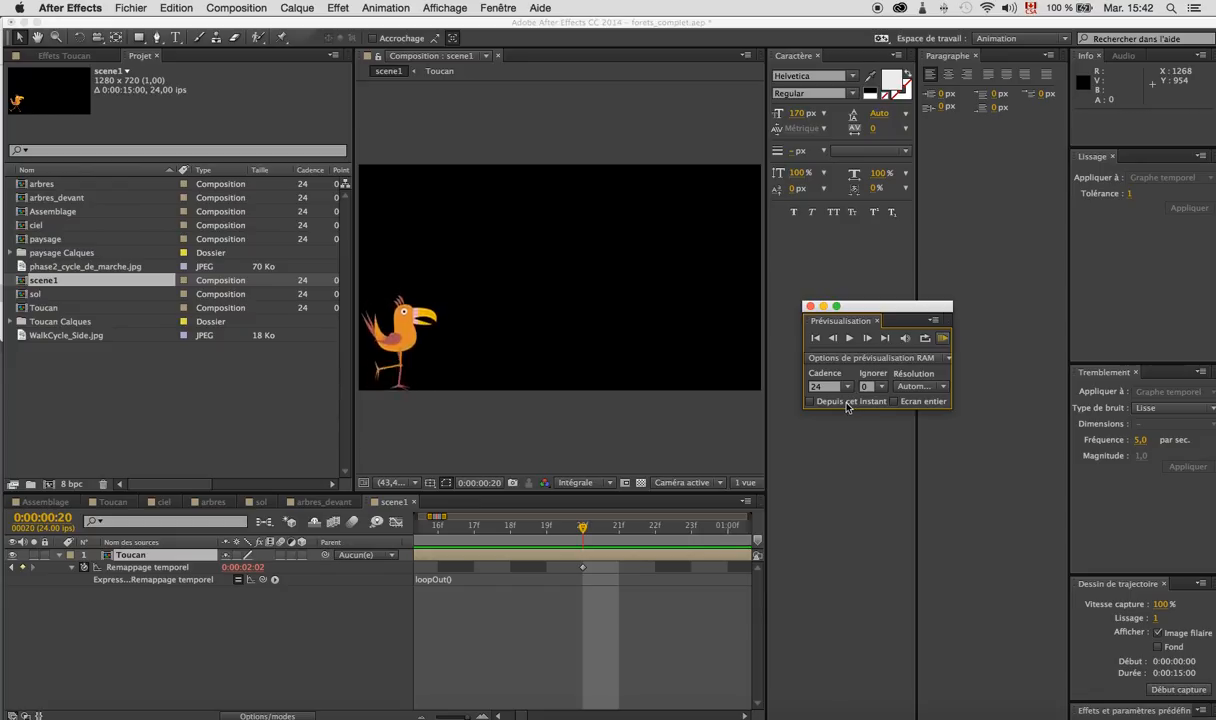
{"action": "key", "text": "space"}
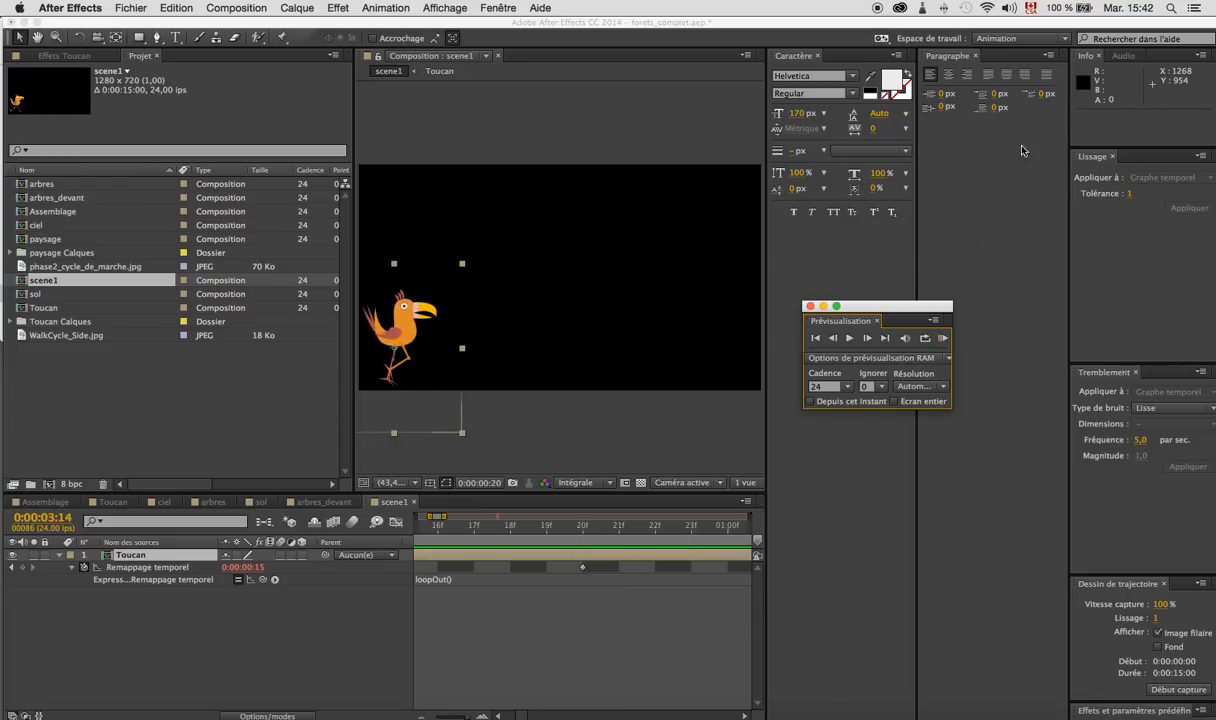